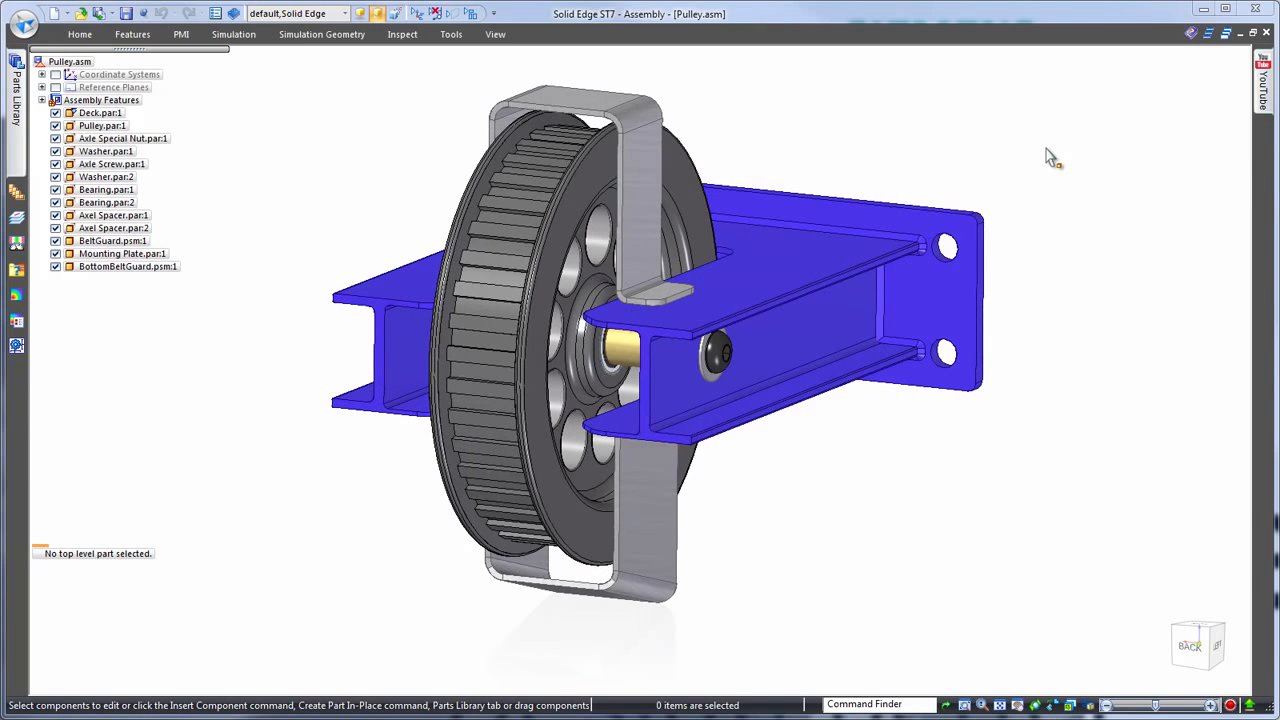
# Step: Open the toothed pulley part for in-place editing within the assembly
pyautogui.hotkey('ctrl', 'k')
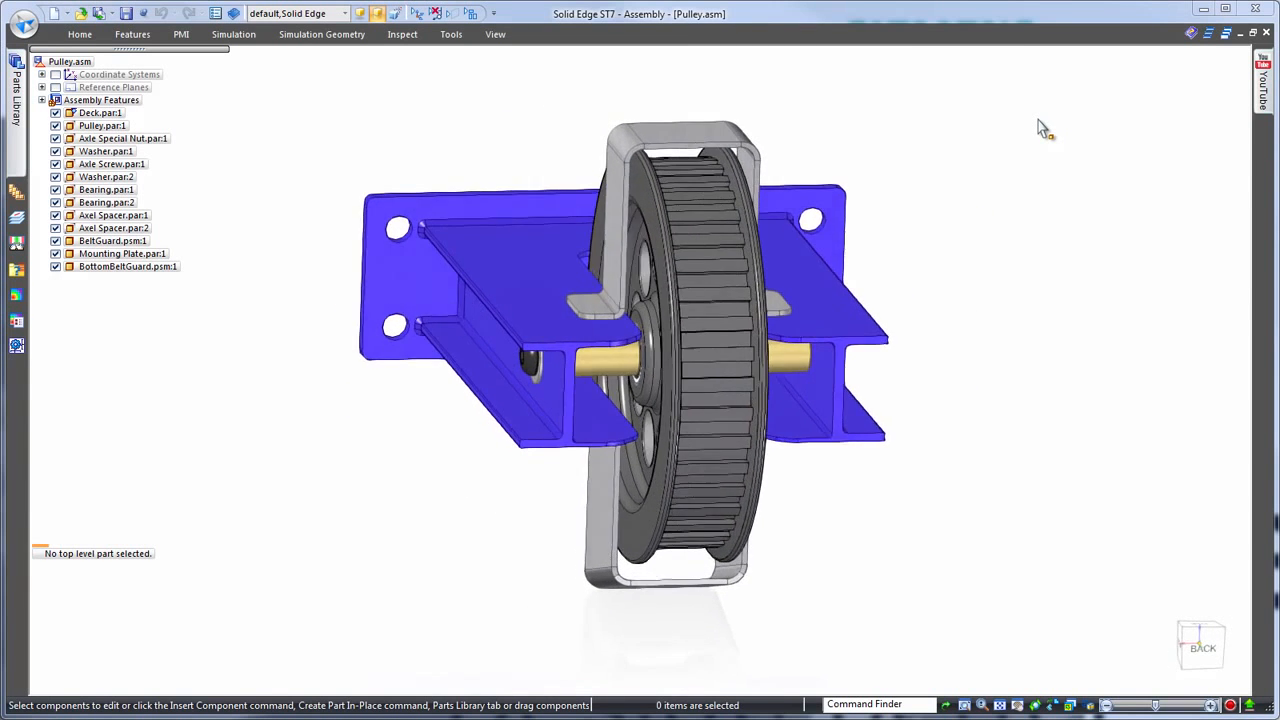
pyautogui.hotkey('ctrl', 'k')
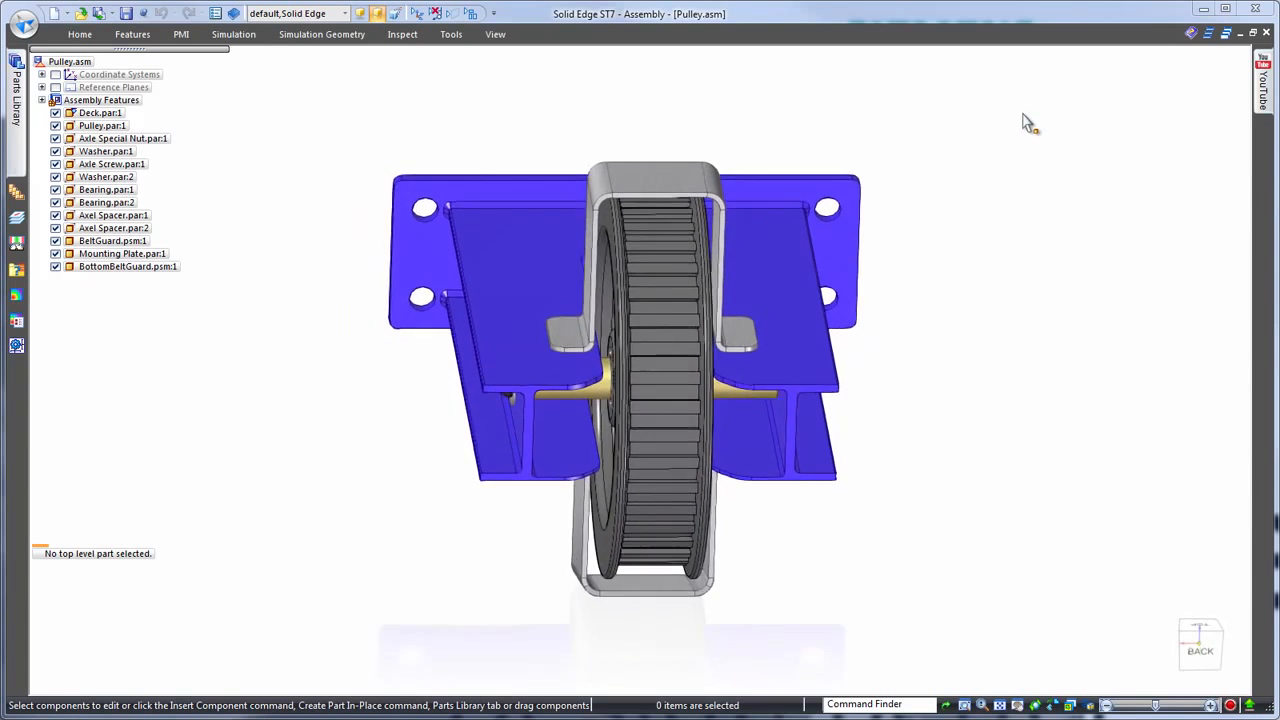
pyautogui.press('Up')
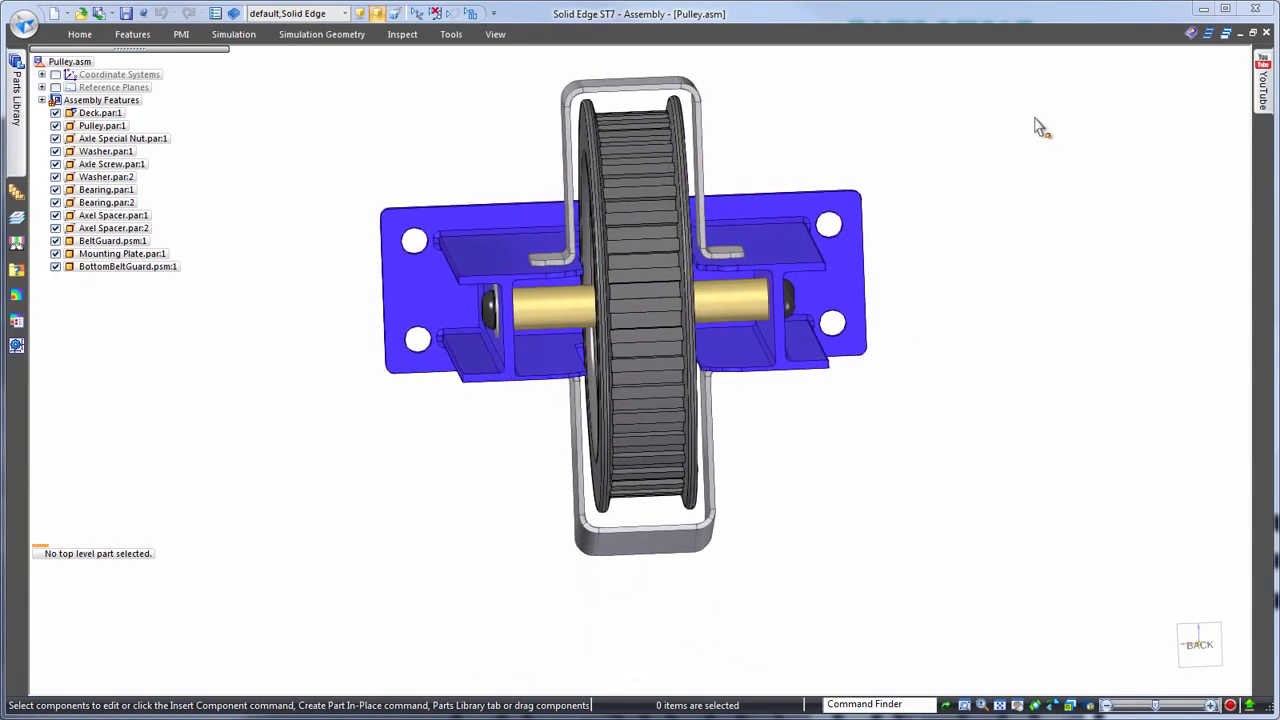
pyautogui.press('Left')
pyautogui.press('Down')
pyautogui.click(775, 160)
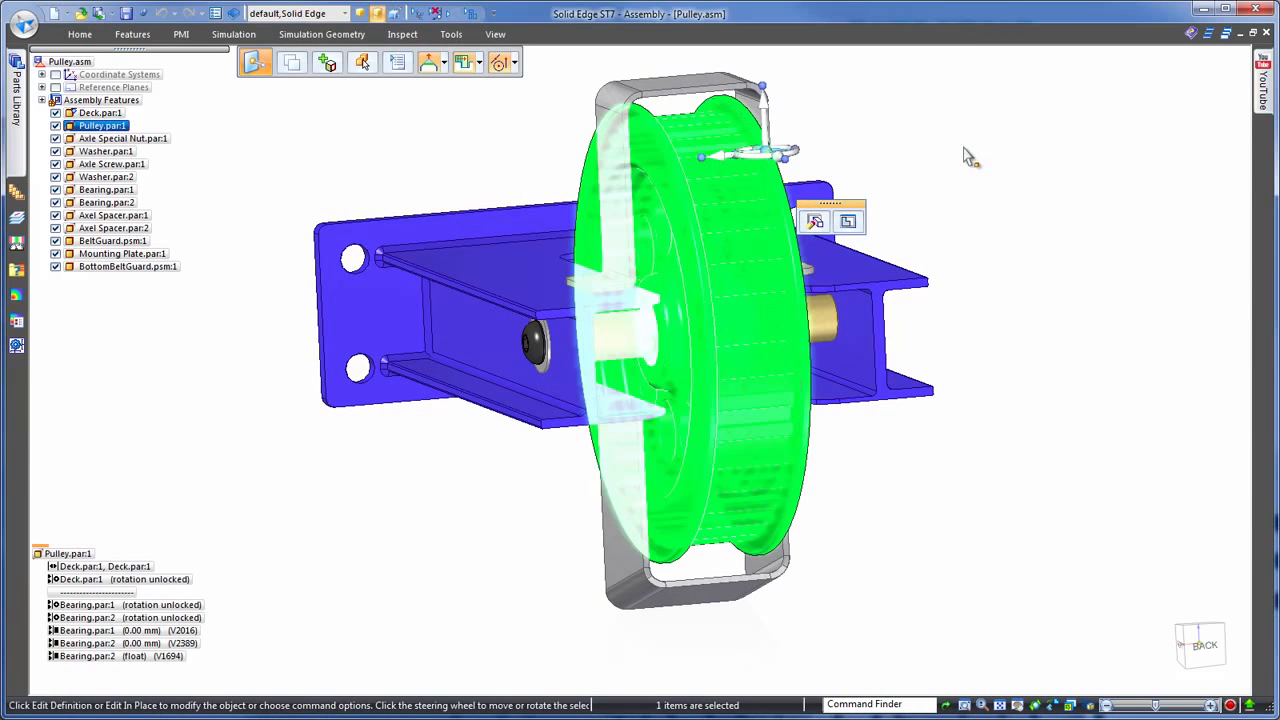
pyautogui.click(848, 221)
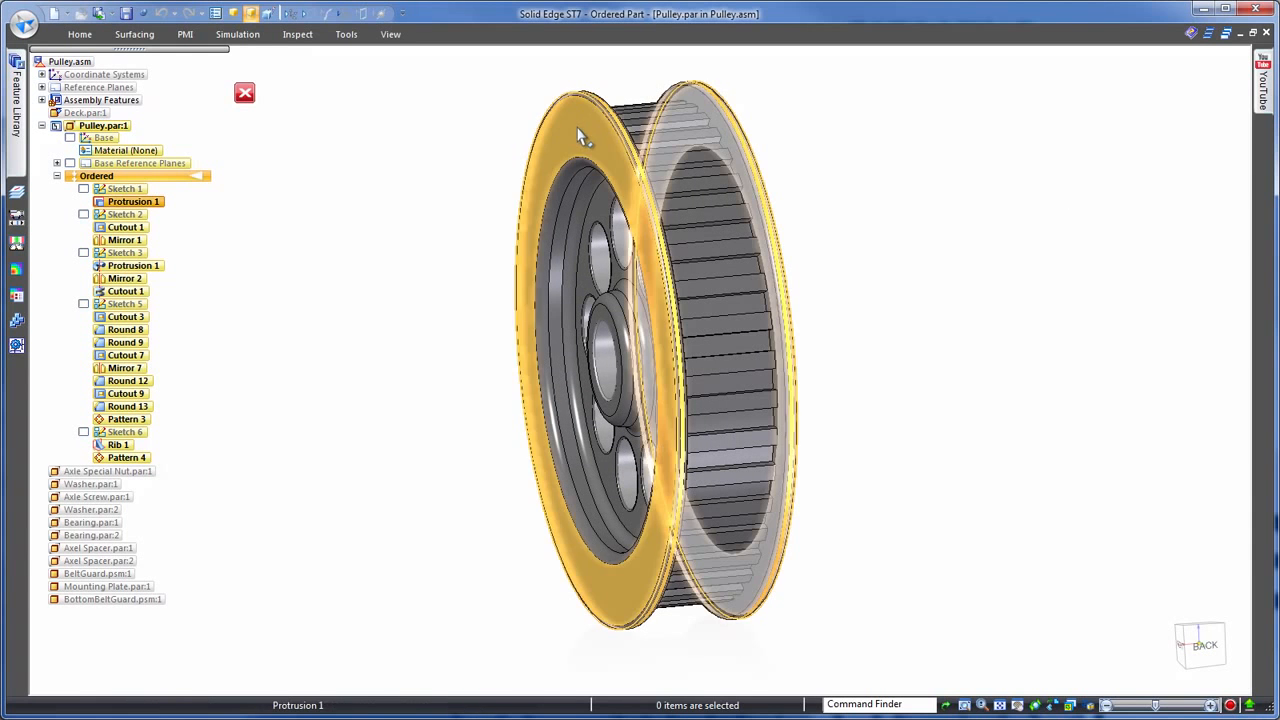
# Step: Try to set the pulley's base protrusion width to 55 mm with Dynamic Edit and undo the change
pyautogui.click(598, 107)
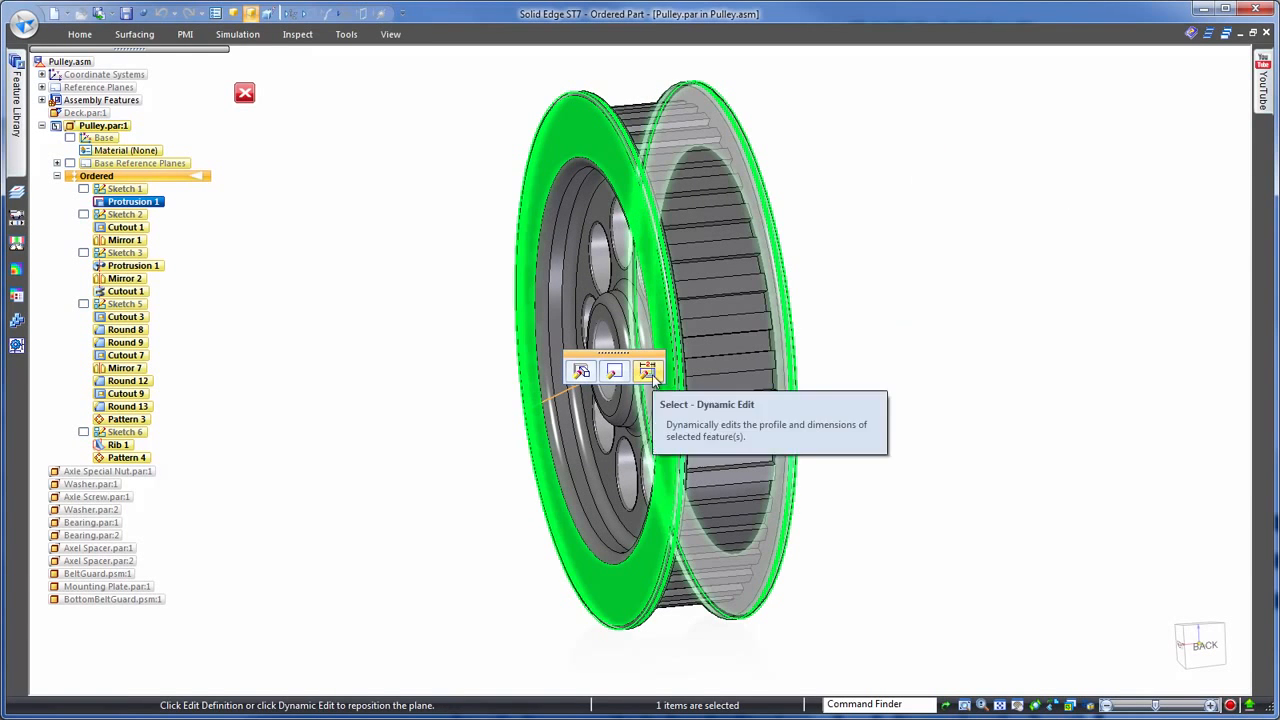
pyautogui.click(648, 372)
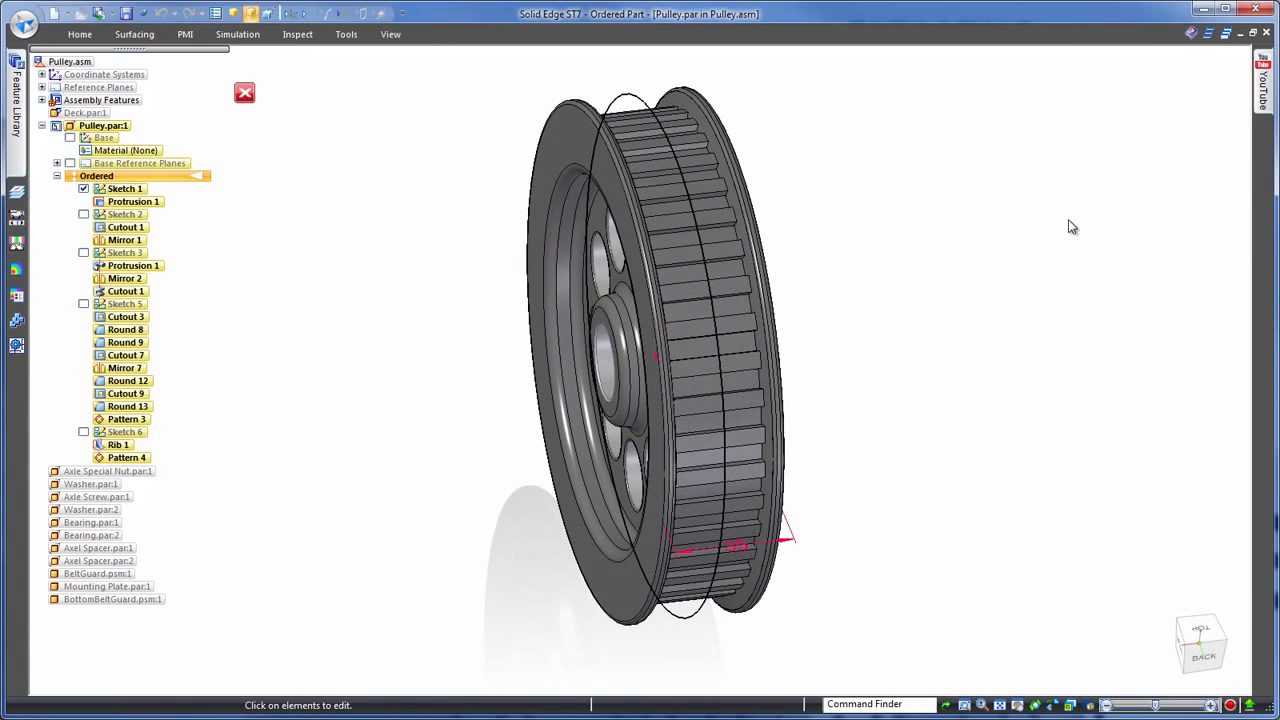
pyautogui.click(740, 549)
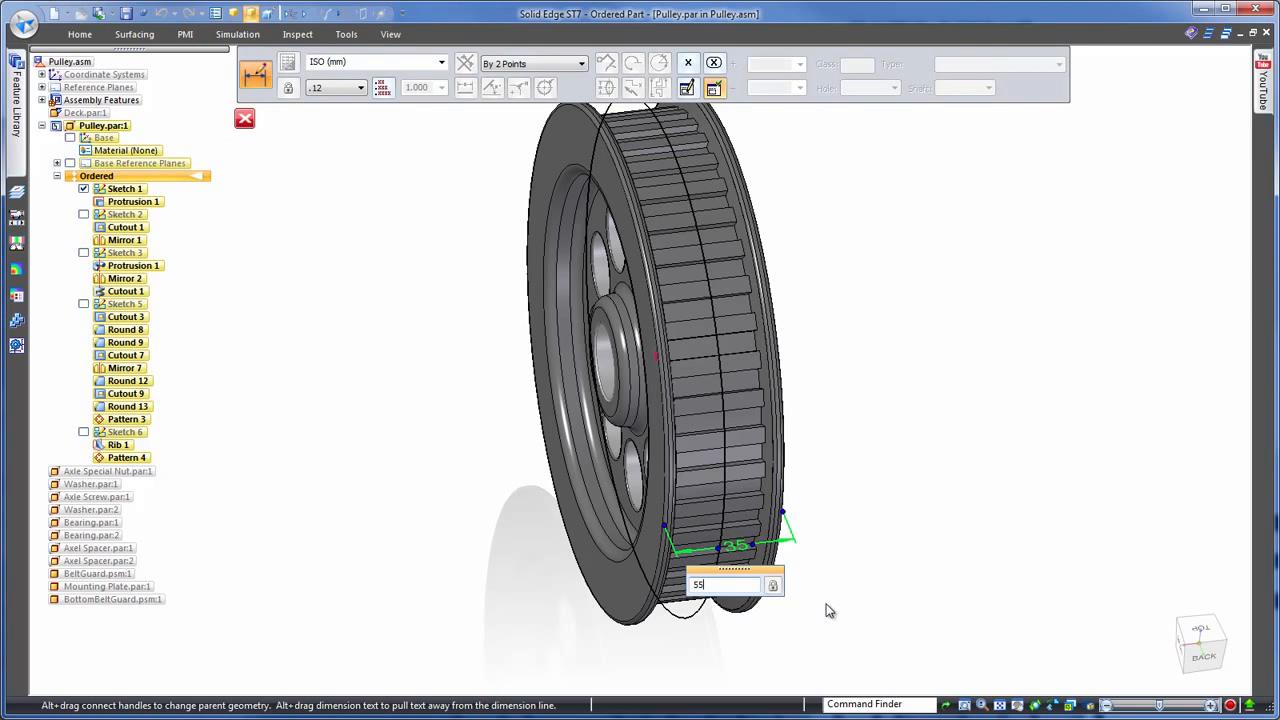
pyautogui.press('Escape')
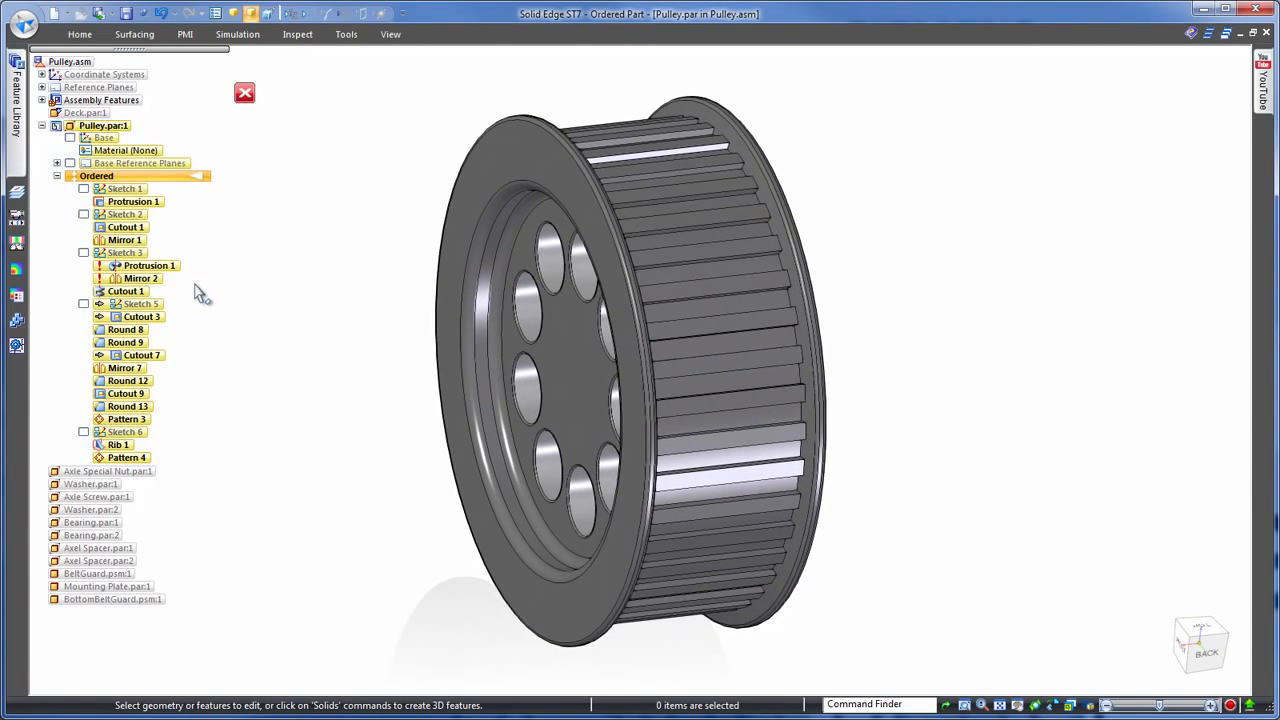
pyautogui.click(160, 13)
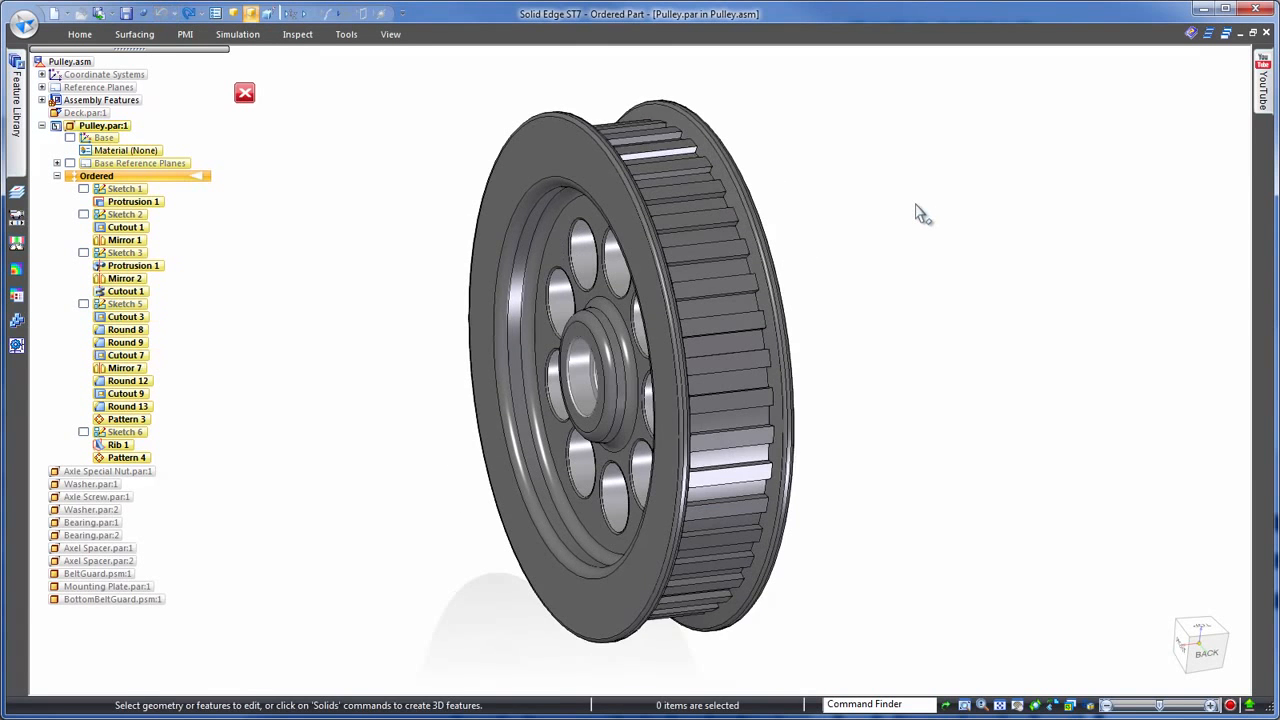
# Step: Dynamically edit the hub protrusion and set its 10 mm sketch dimension to 20 mm
pyautogui.click(605, 333)
pyautogui.click(556, 316)
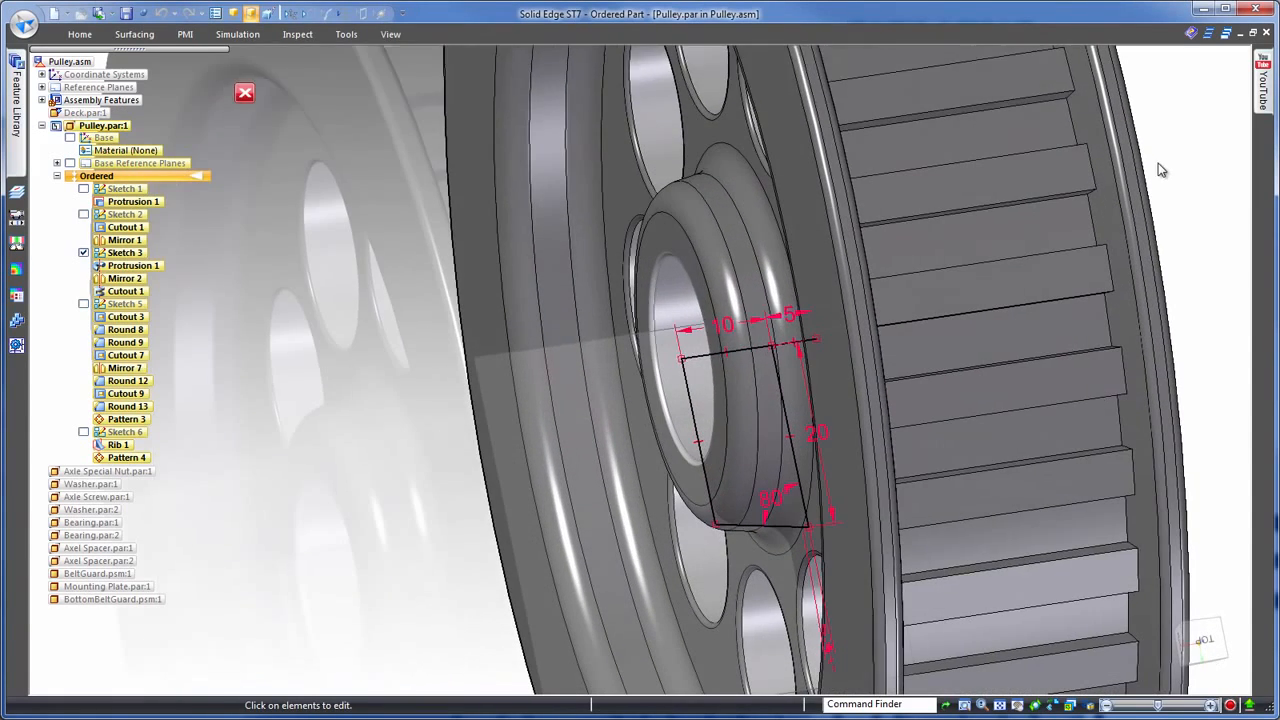
pyautogui.click(731, 332)
pyautogui.write('20')
pyautogui.press('Return')
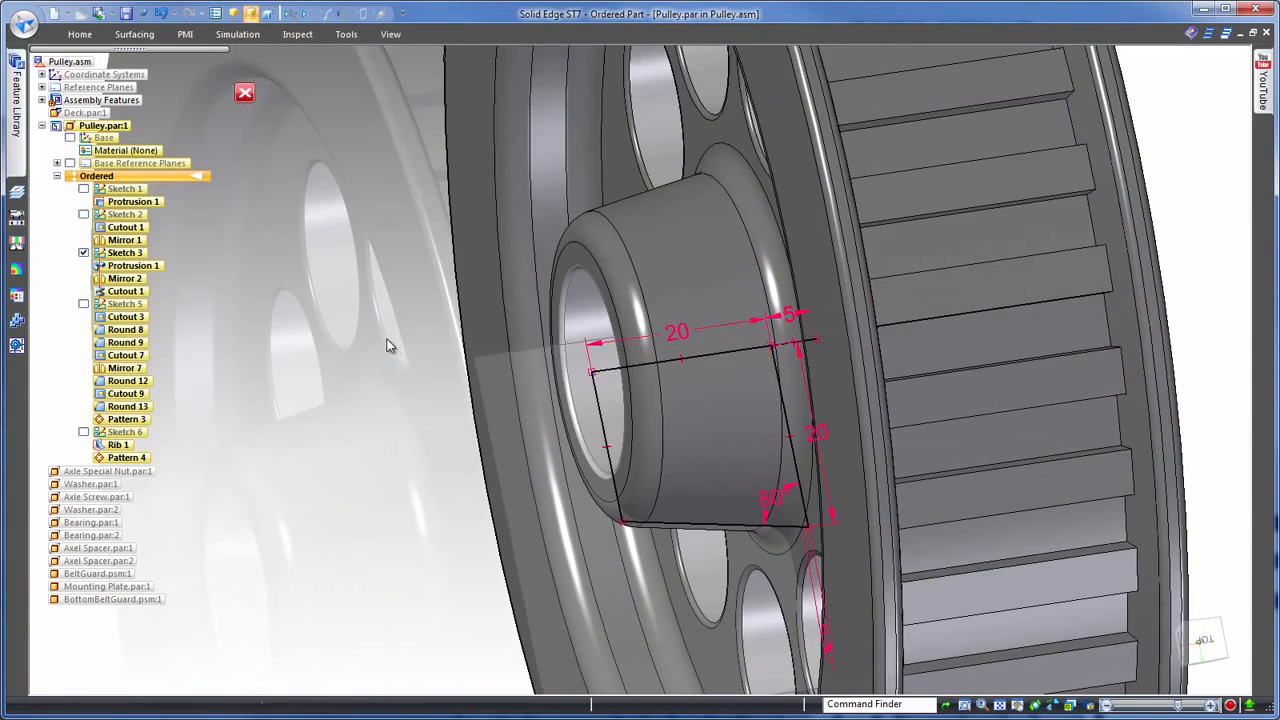
pyautogui.press('Escape')
# Step: Set the width of the pulley's base protrusion to 55 mm through Dynamic Edit
pyautogui.click(556, 150)
pyautogui.click(720, 642)
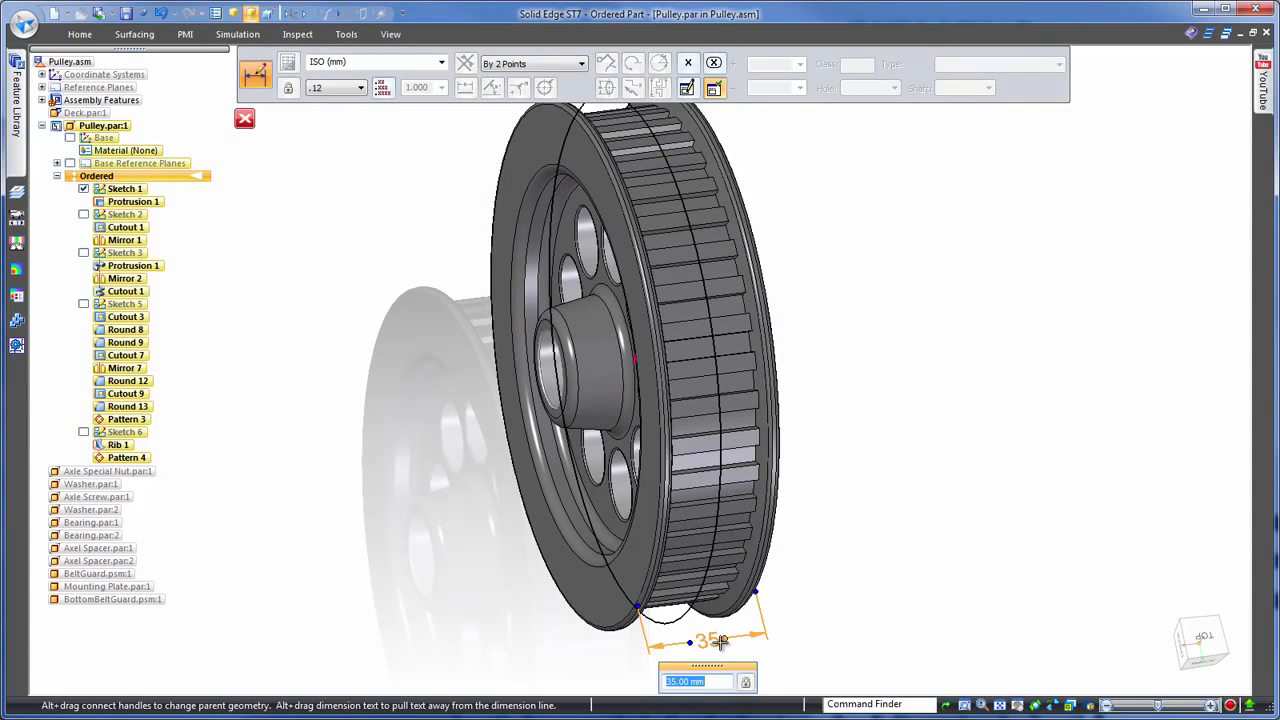
pyautogui.write('55')
pyautogui.press('Return')
# Step: Dynamically edit the side recess cutout and set its depth dimension to 20 mm
pyautogui.click(605, 560)
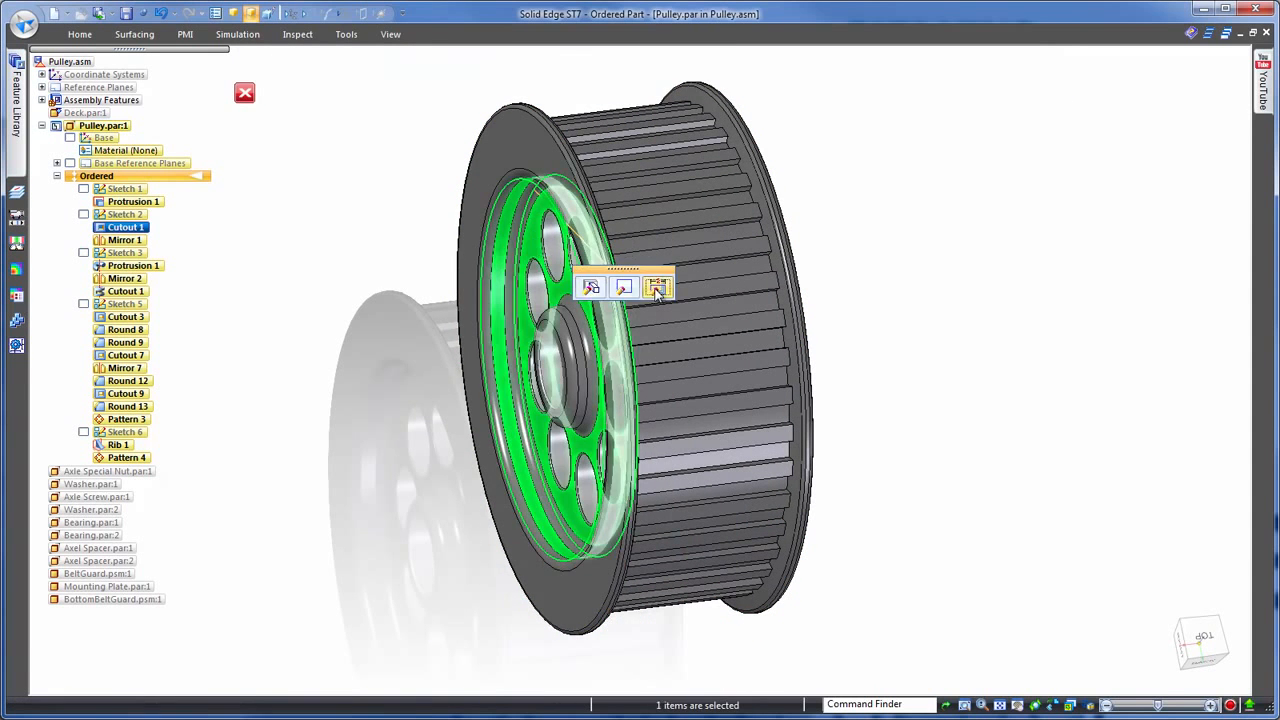
pyautogui.click(617, 582)
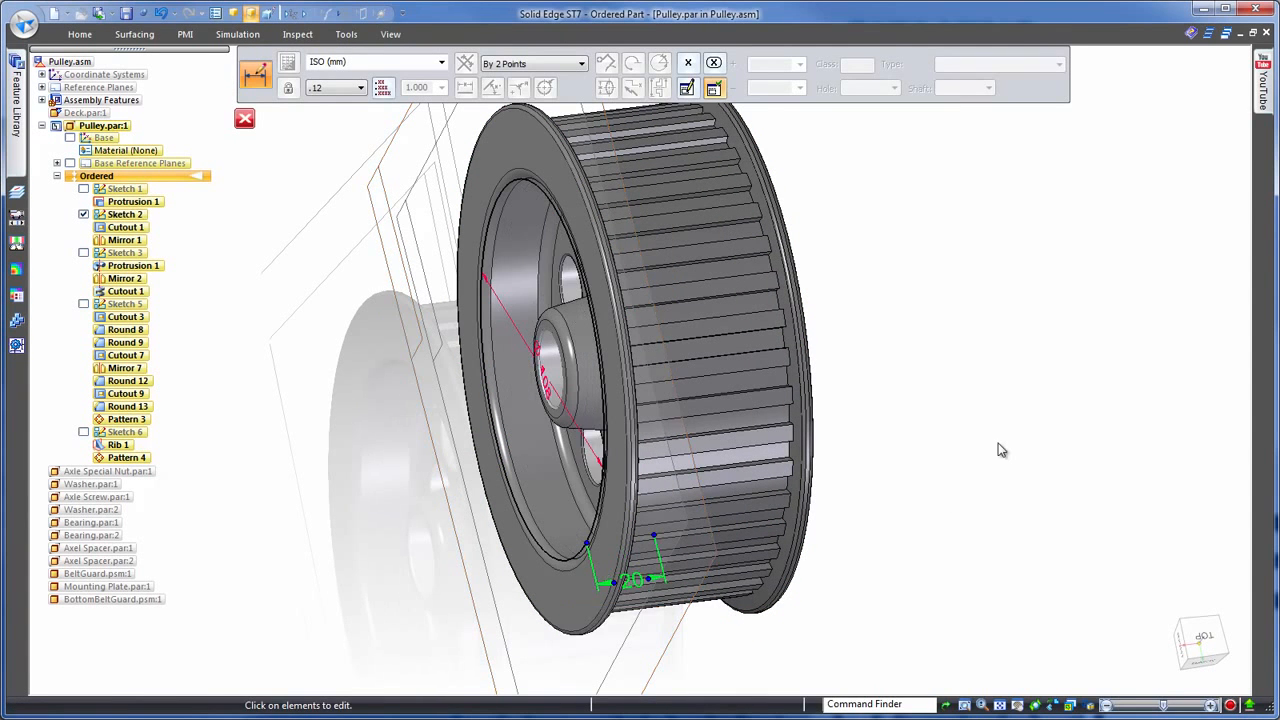
pyautogui.press('Escape')
pyautogui.press('Escape')
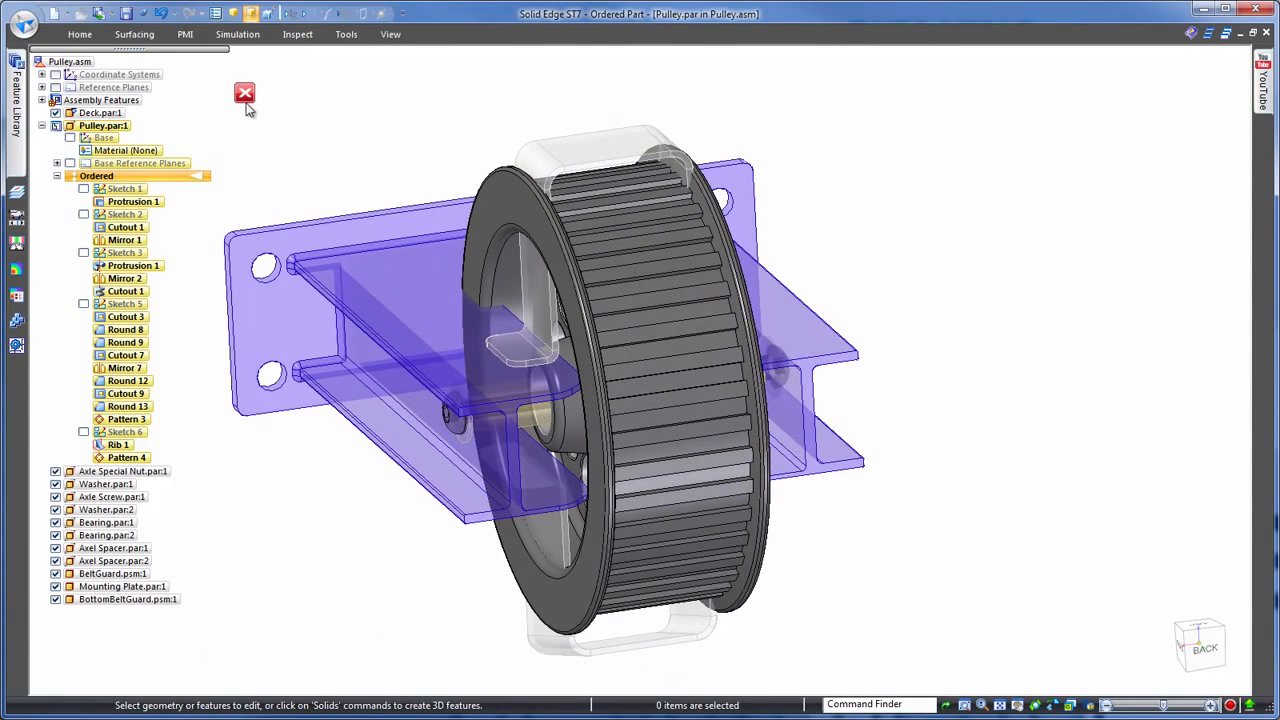
# Step: Close the in-place edit to return to the assembly and hide the pulley
pyautogui.click(245, 95)
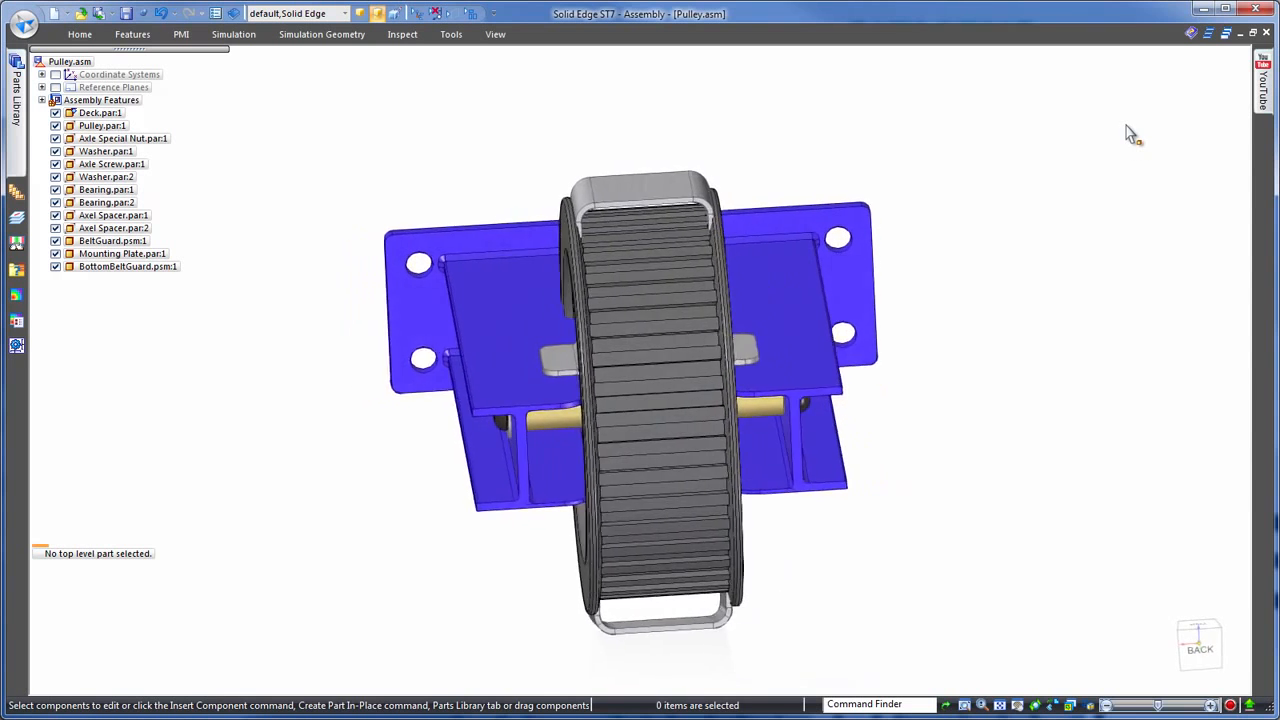
pyautogui.click(1205, 647)
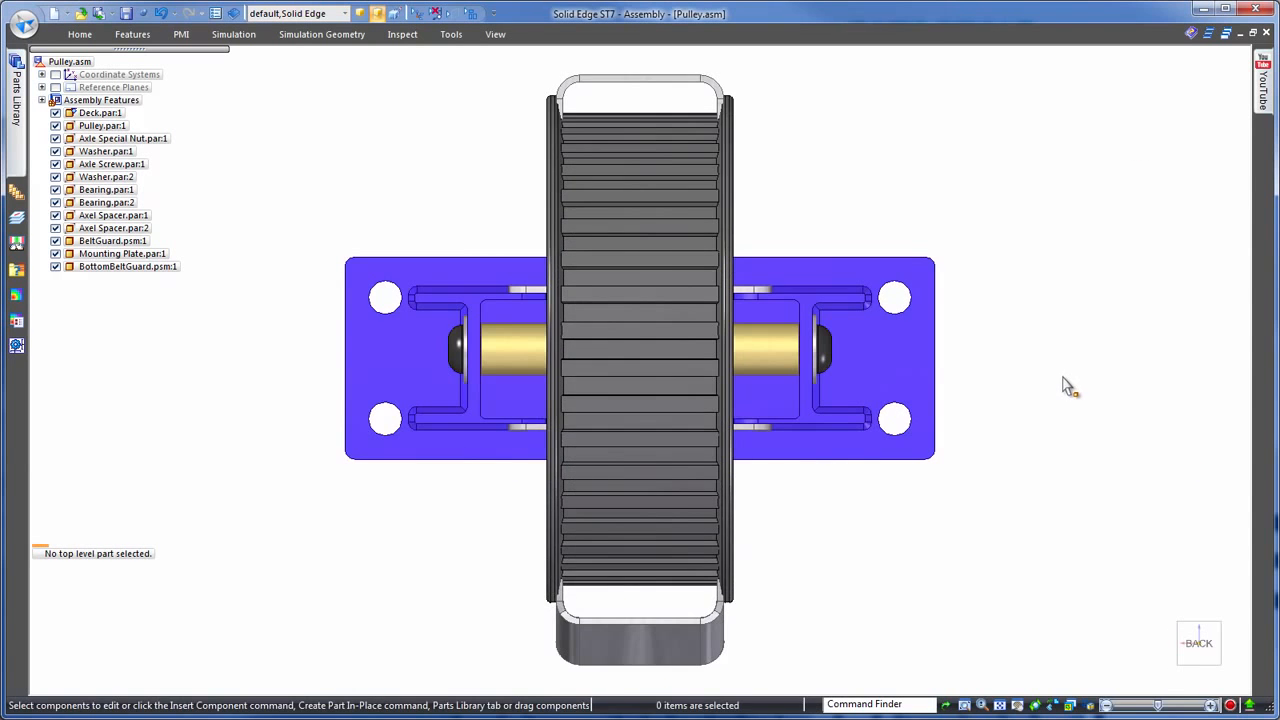
pyautogui.click(56, 126)
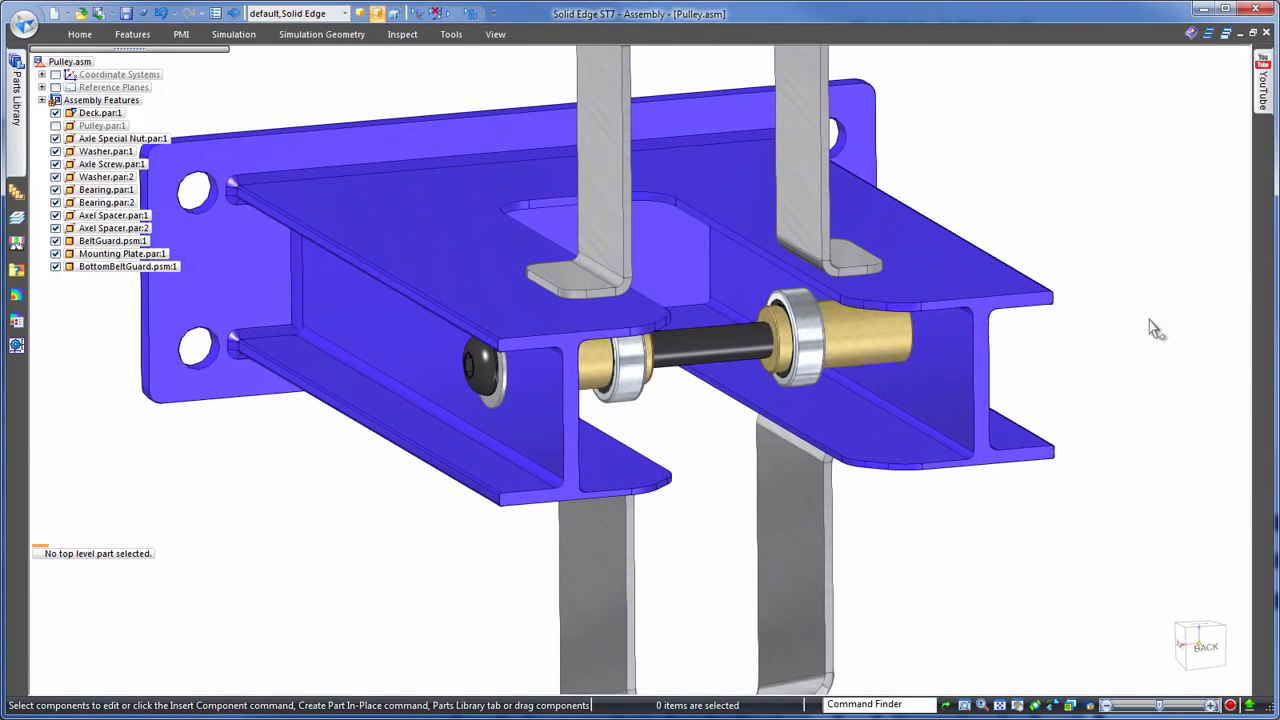
# Step: Try to move the deck's inner slot face sideways using the steering wheel
pyautogui.click(735, 404)
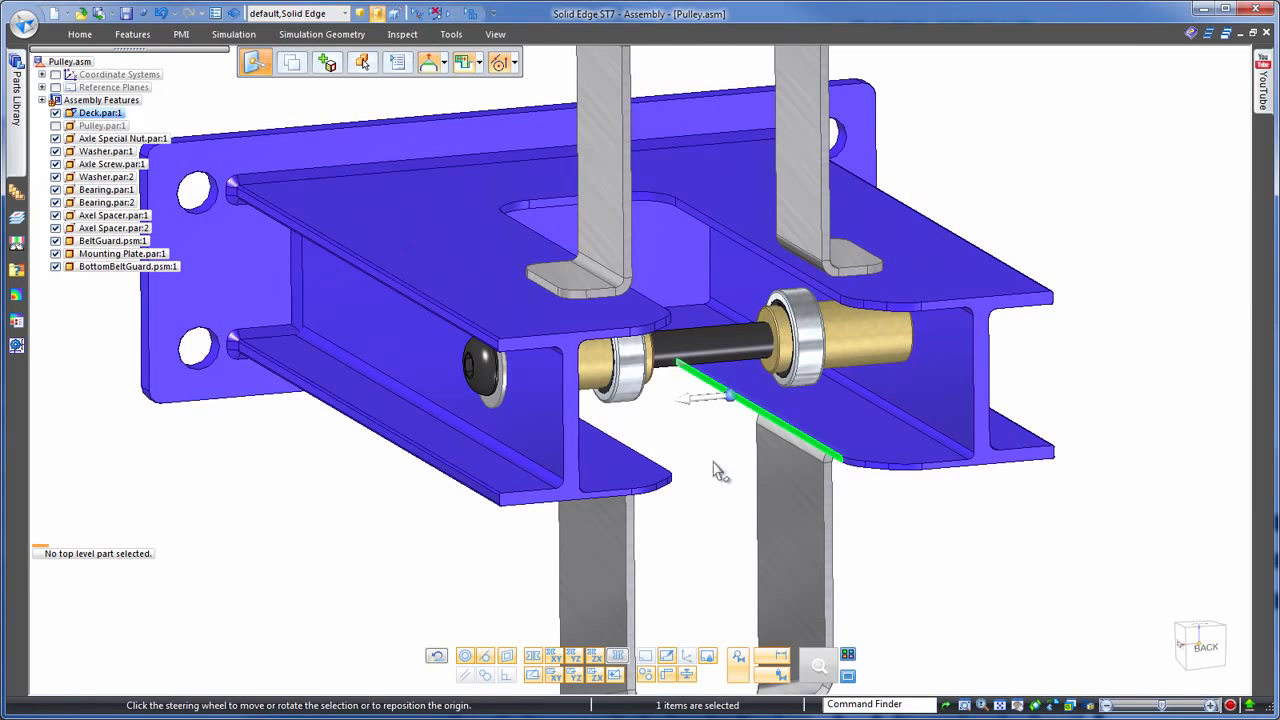
pyautogui.click(698, 406)
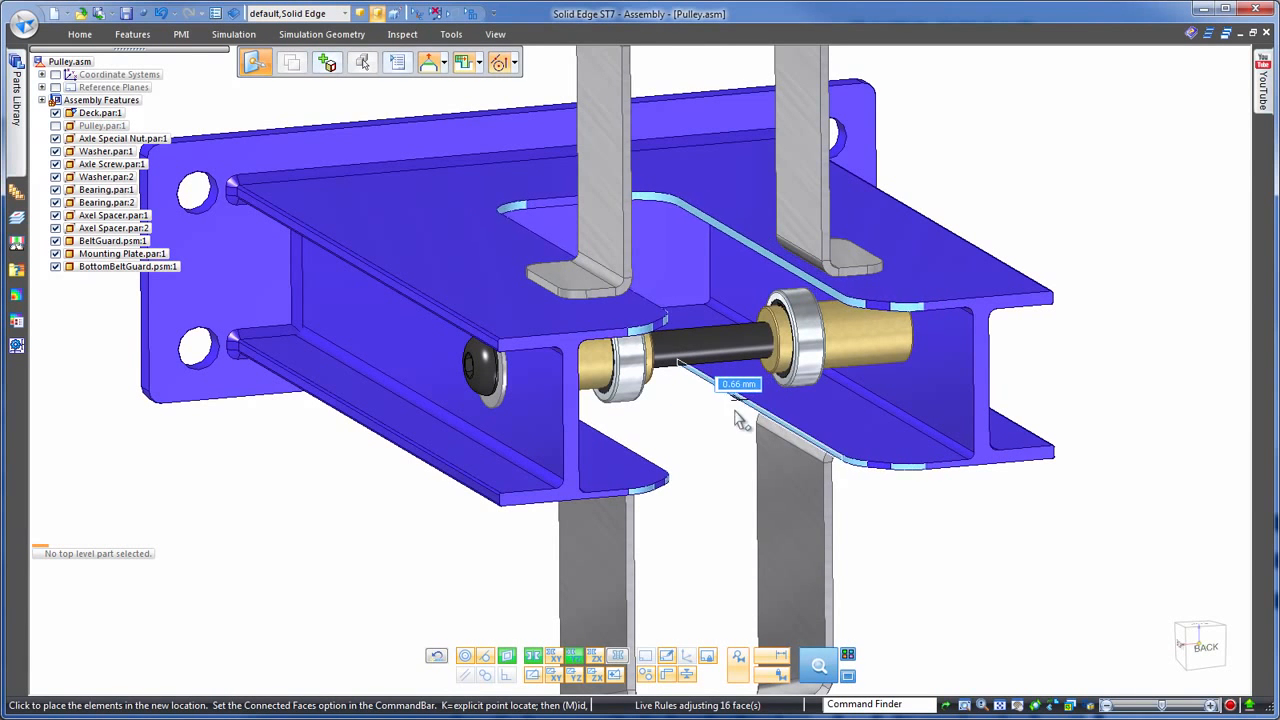
pyautogui.click(737, 418)
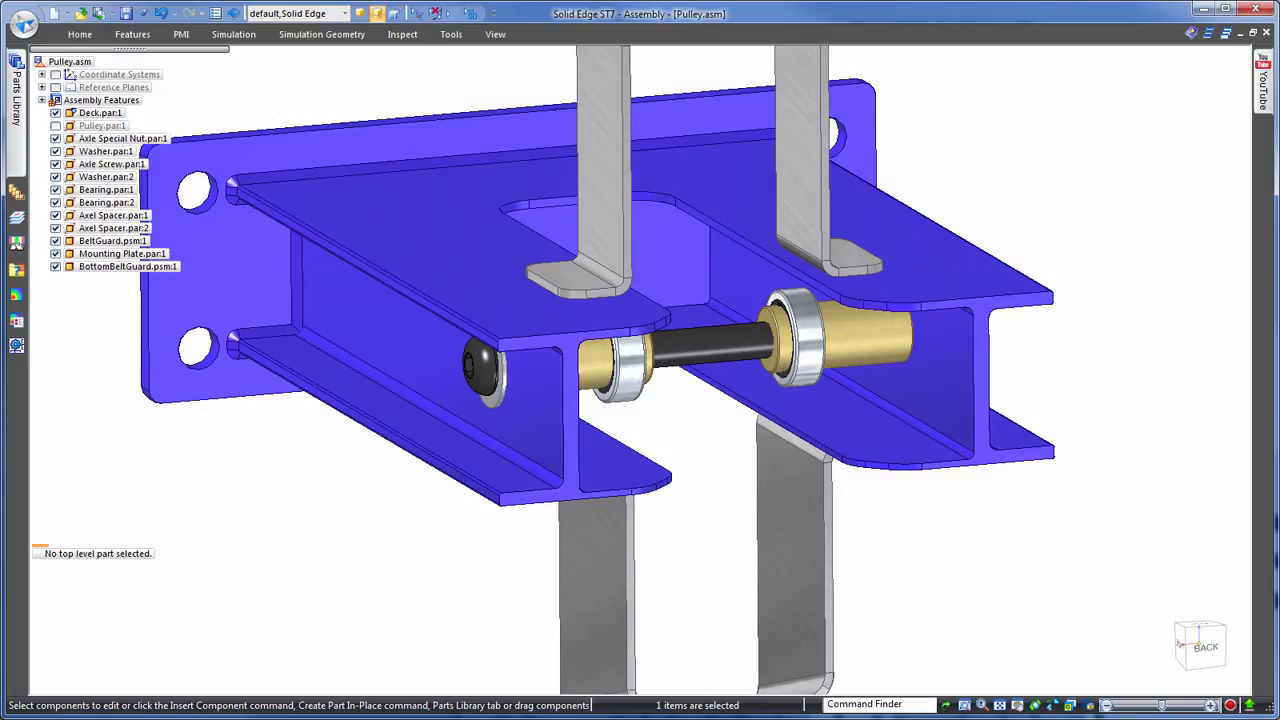
# Step: Move the deck's slot face, one axle spacer's inner end face and both belt guards' side and flange end faces outward together to widen the assembly
pyautogui.click(737, 400)
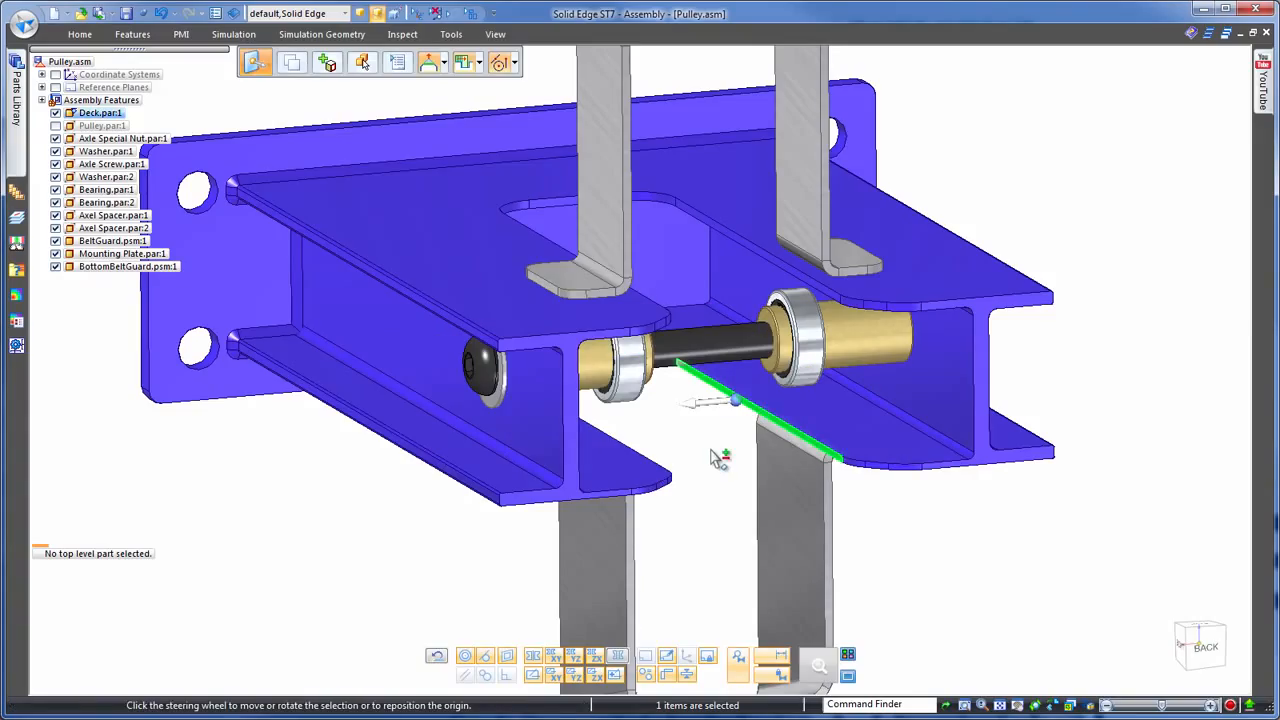
pyautogui.keyDown('ctrl'); pyautogui.click(775, 370); pyautogui.keyUp('ctrl')
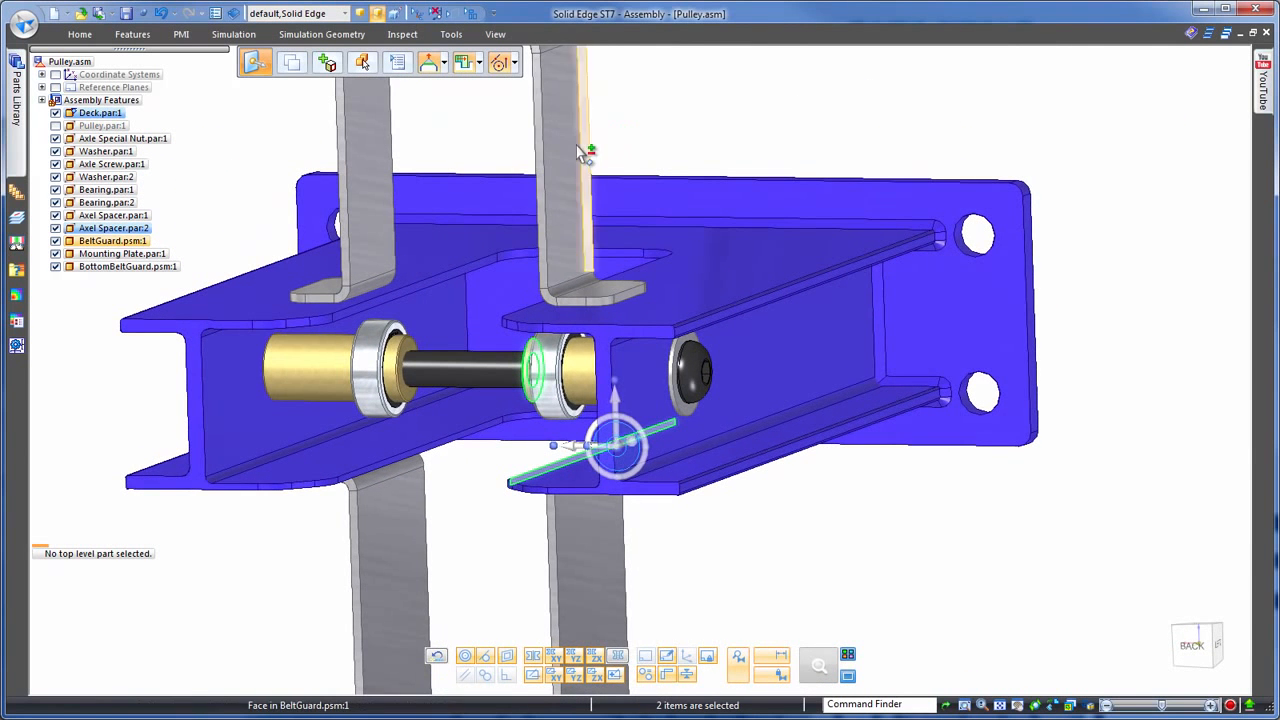
pyautogui.keyDown('ctrl'); pyautogui.click(575, 150); pyautogui.keyUp('ctrl')
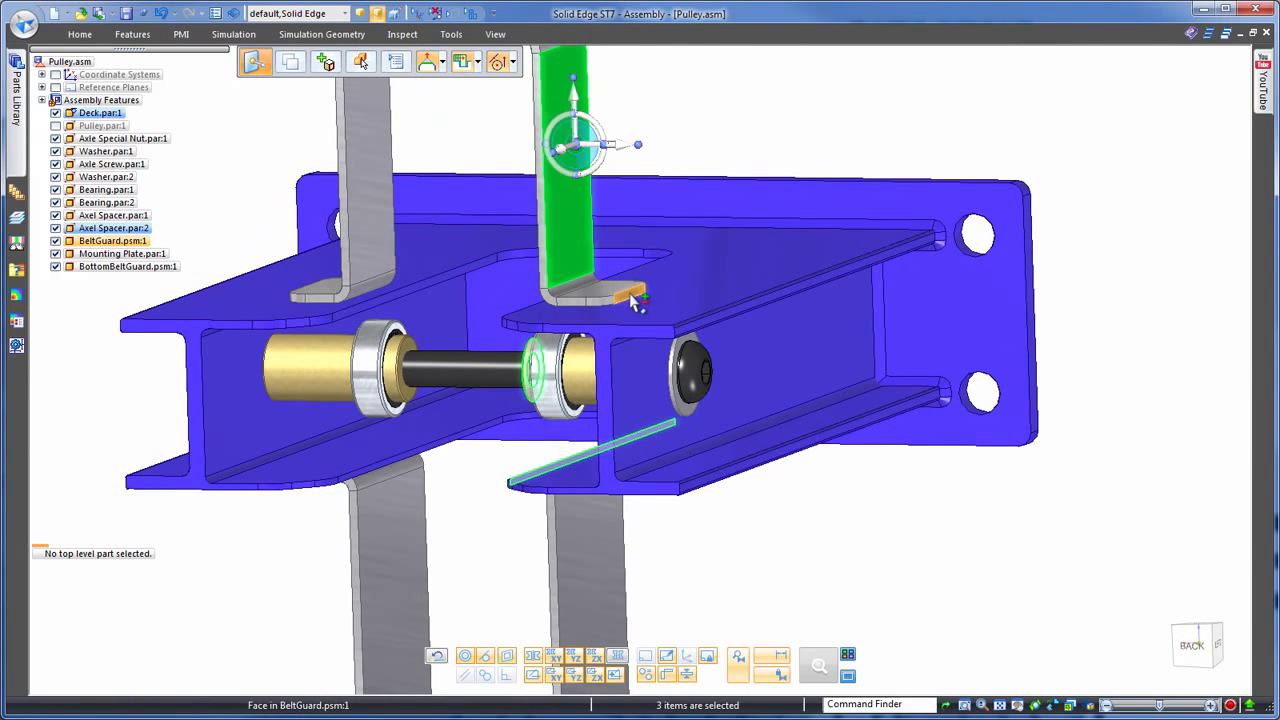
pyautogui.moveTo(1031, 100); pyautogui.dragTo(757, 295, button='middle')
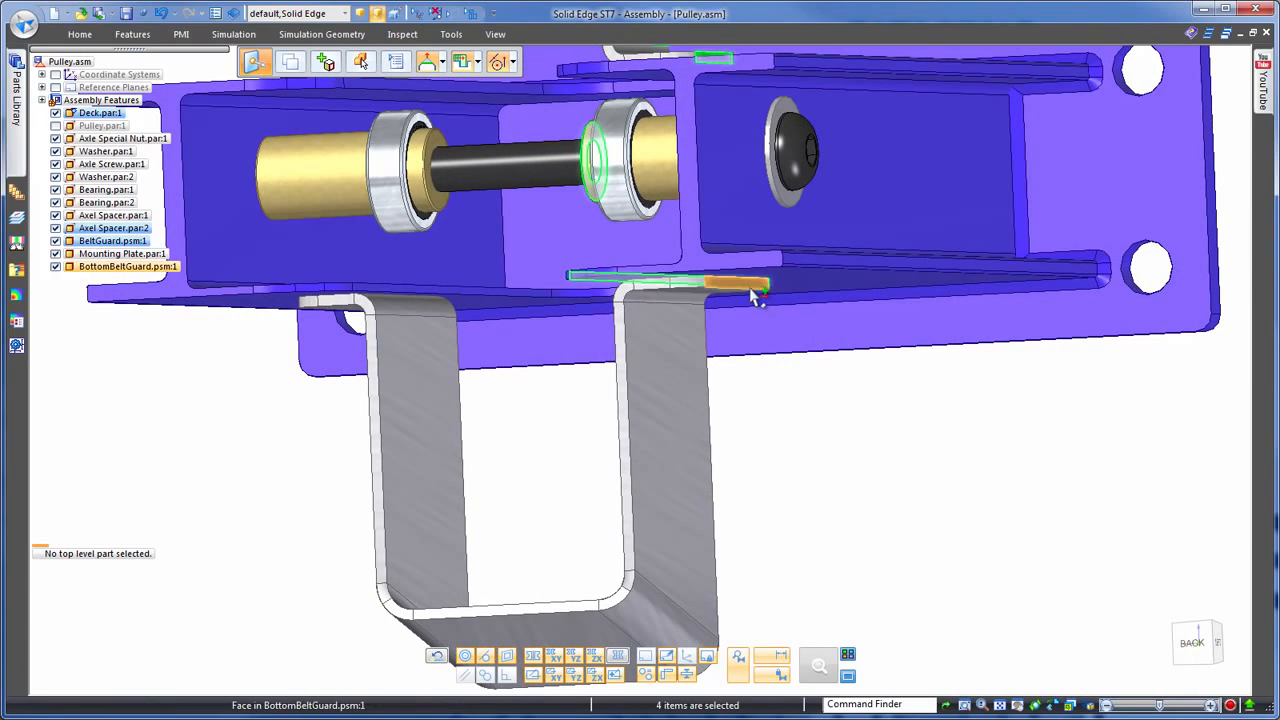
pyautogui.keyDown('ctrl'); pyautogui.click(670, 390); pyautogui.keyUp('ctrl')
pyautogui.moveTo(971, 506); pyautogui.dragTo(1120, 100, button='middle')
pyautogui.hotkey('ctrl', 'f')
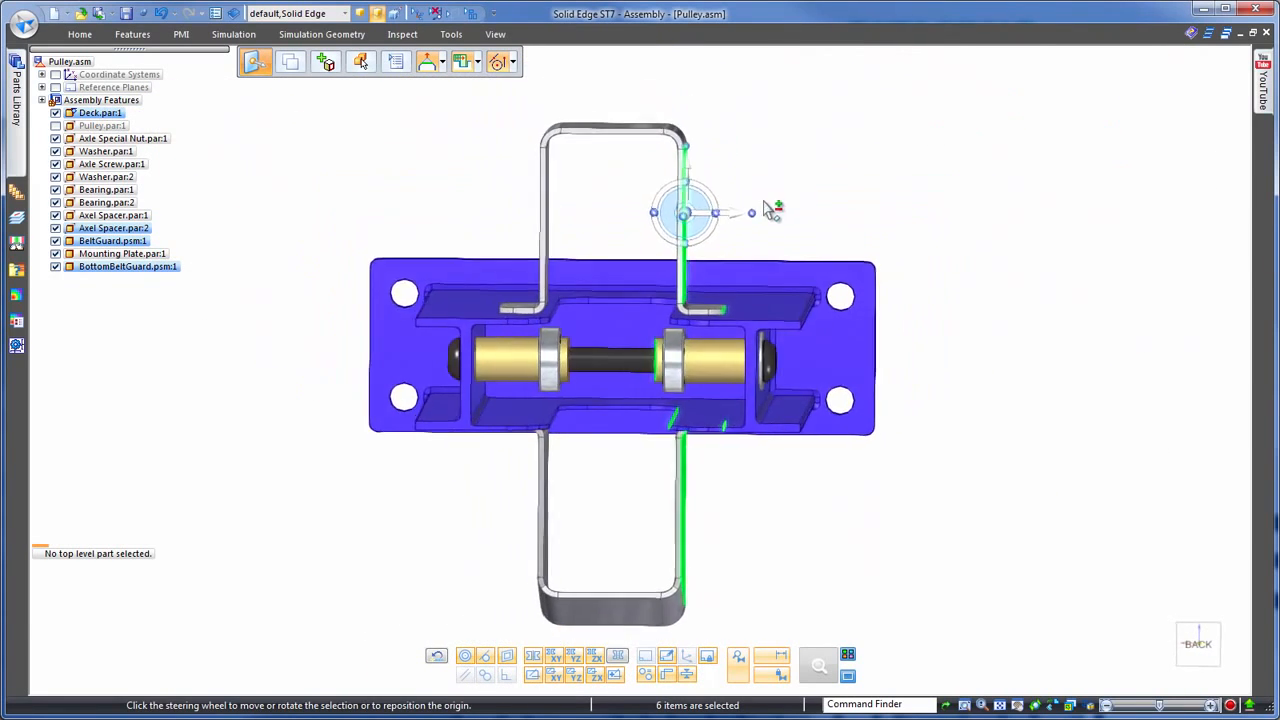
pyautogui.click(688, 215)
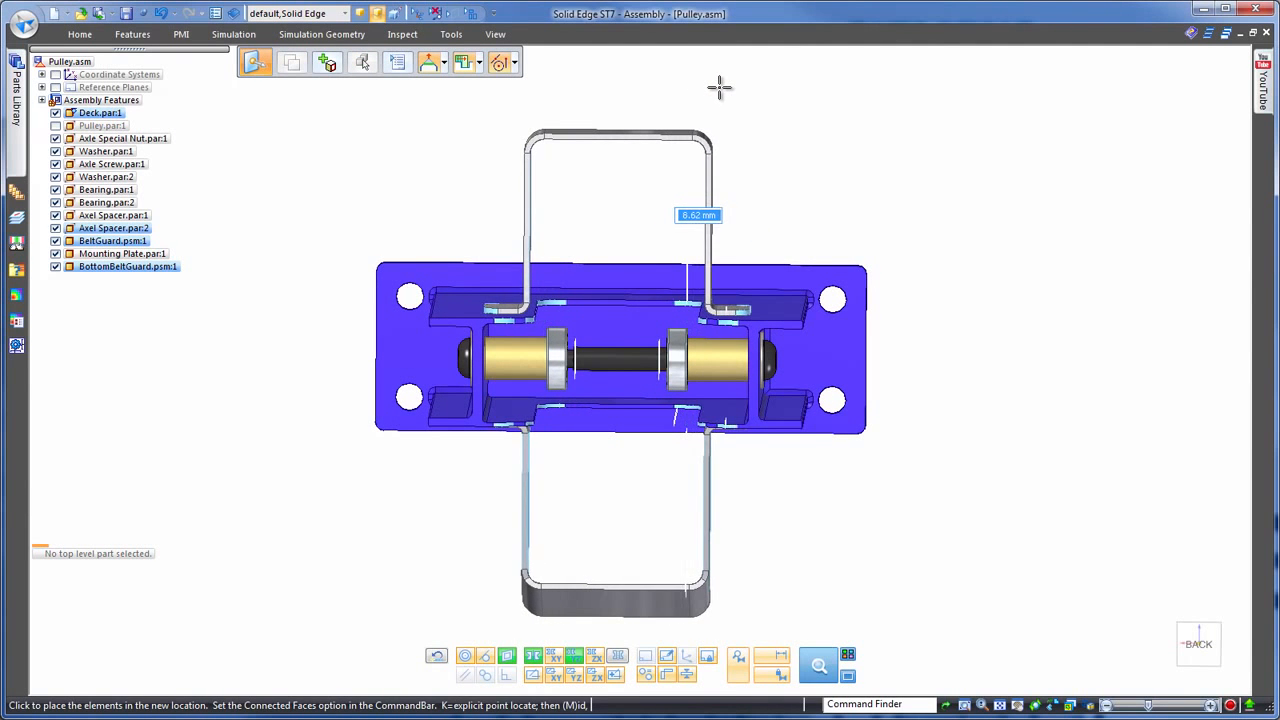
pyautogui.hotkey('ctrl', 'i')
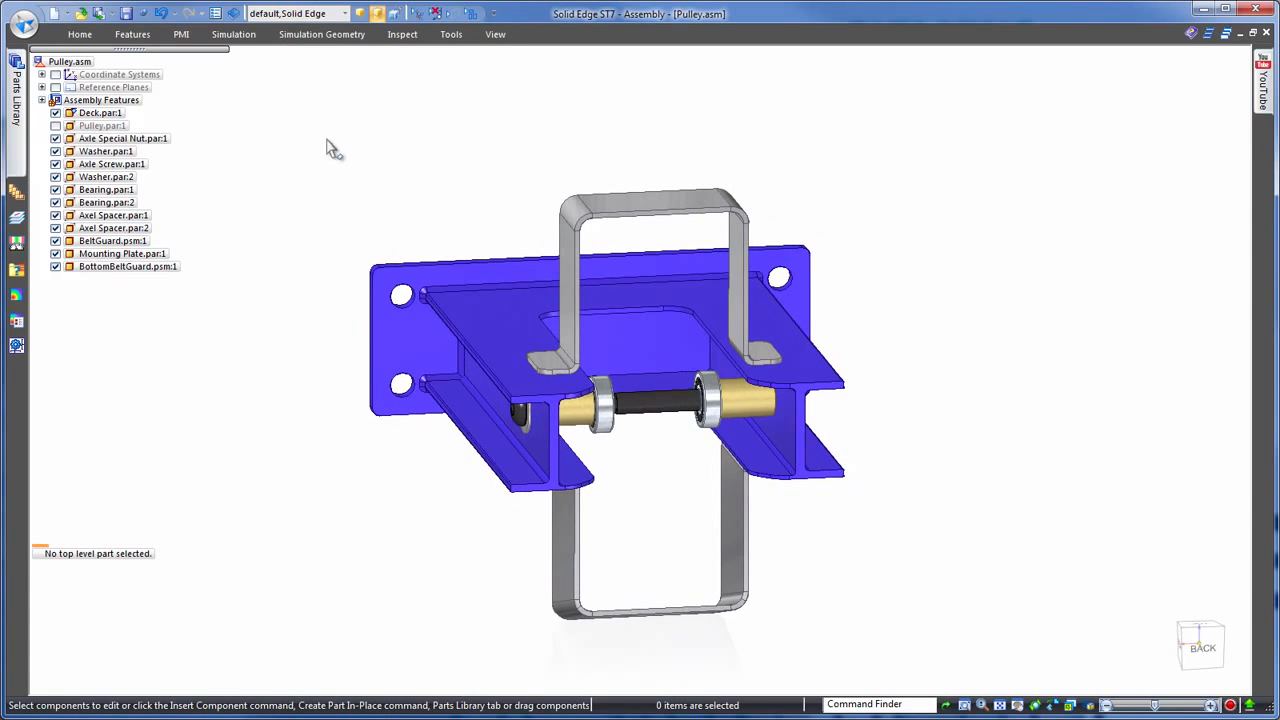
# Step: Show the pulley again and check its clearance to the widened deck and belt guards
pyautogui.click(55, 126)
pyautogui.hotkey('ctrl', 'f')
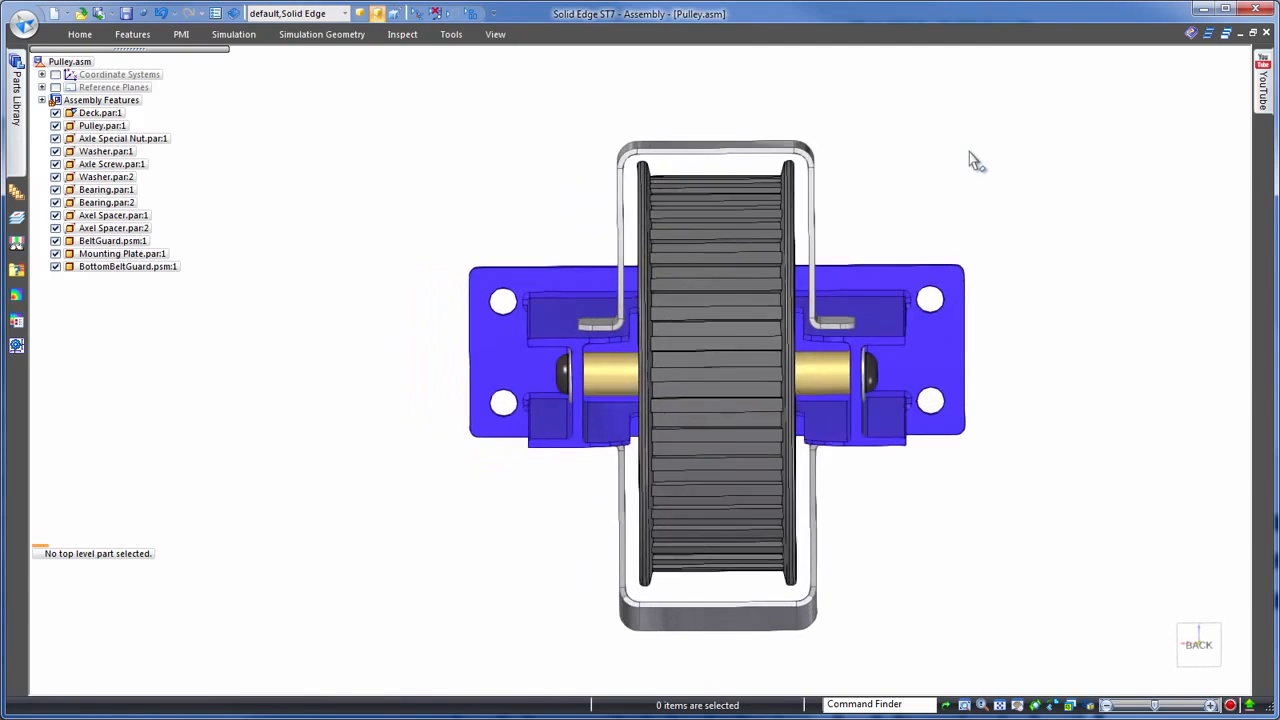
pyautogui.hotkey('ctrl', 'i')
pyautogui.hotkey('ctrl', 'l')
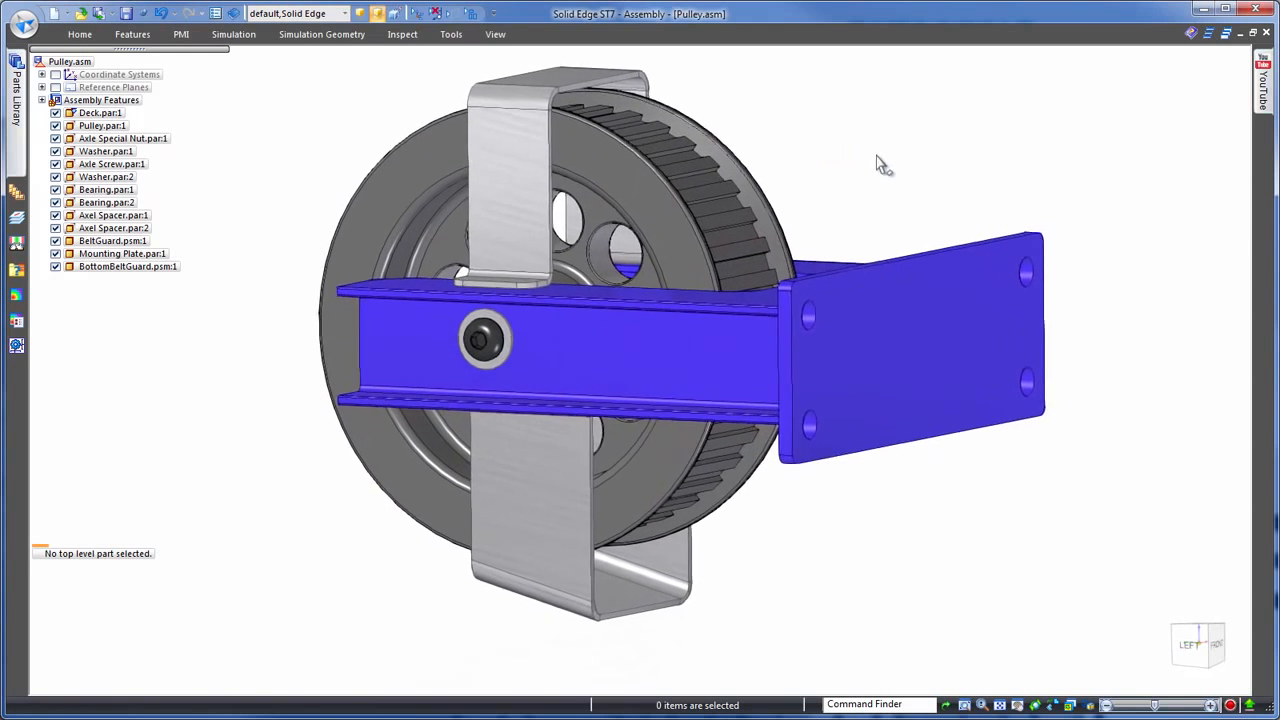
# Step: Make the bottom belt guard's side edge face coplanar with the matching side edge face of the upper belt guard
pyautogui.click(620, 520)
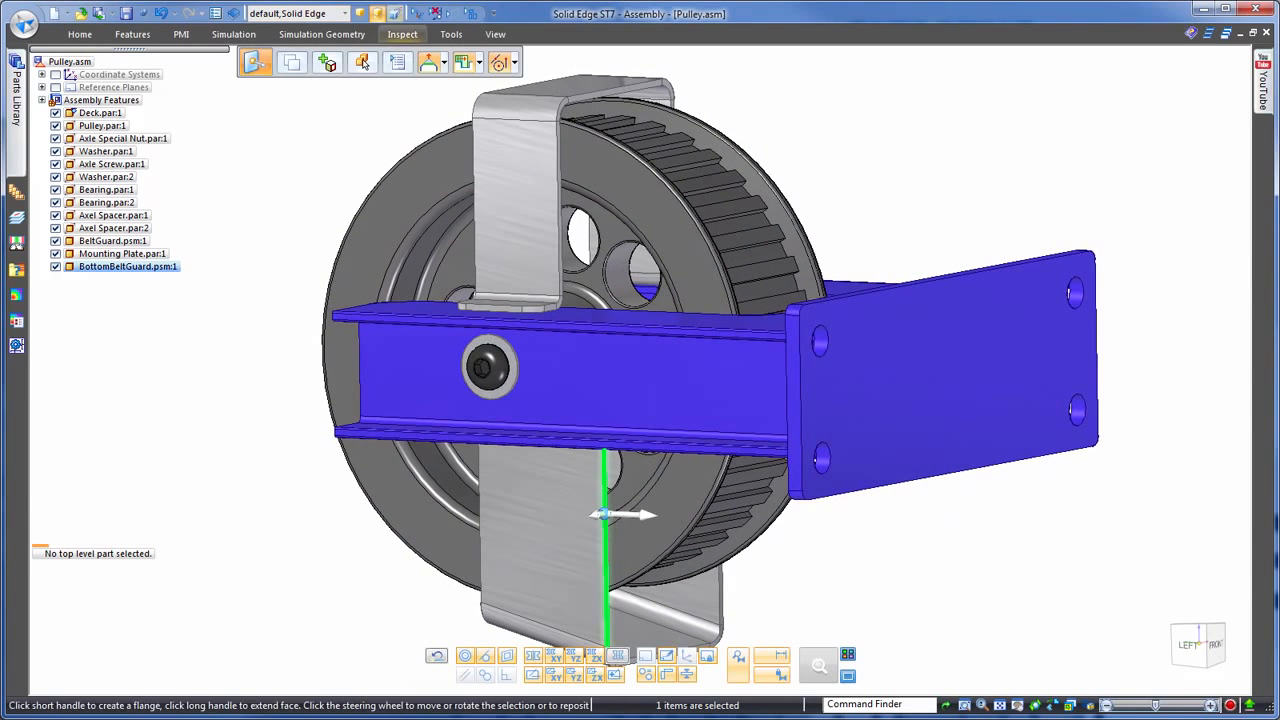
pyautogui.click(68, 34)
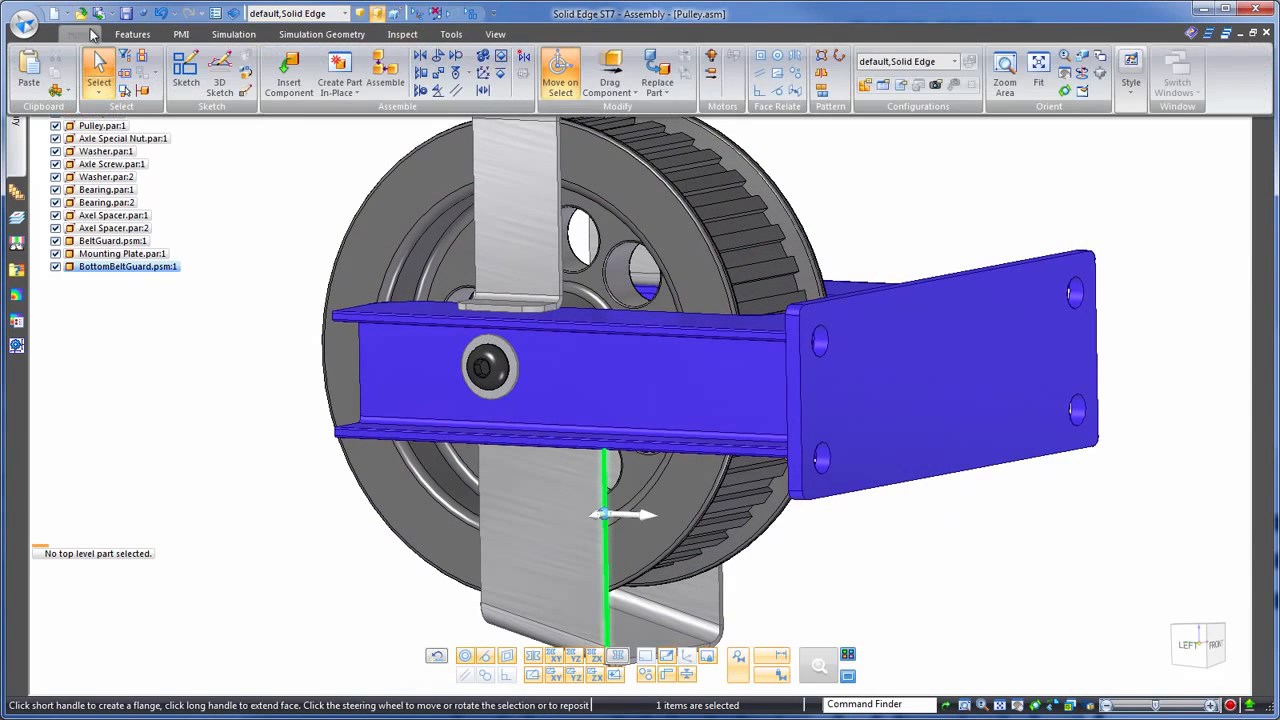
pyautogui.click(765, 62)
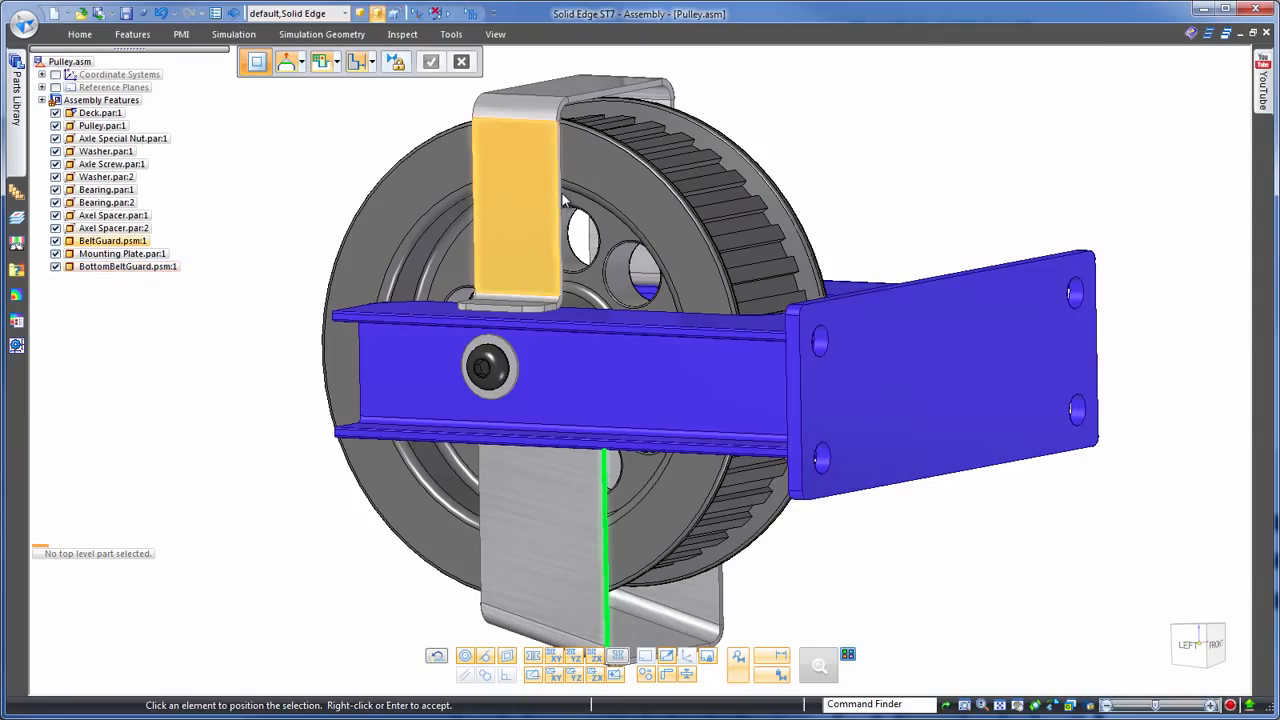
pyautogui.moveTo(562, 200)
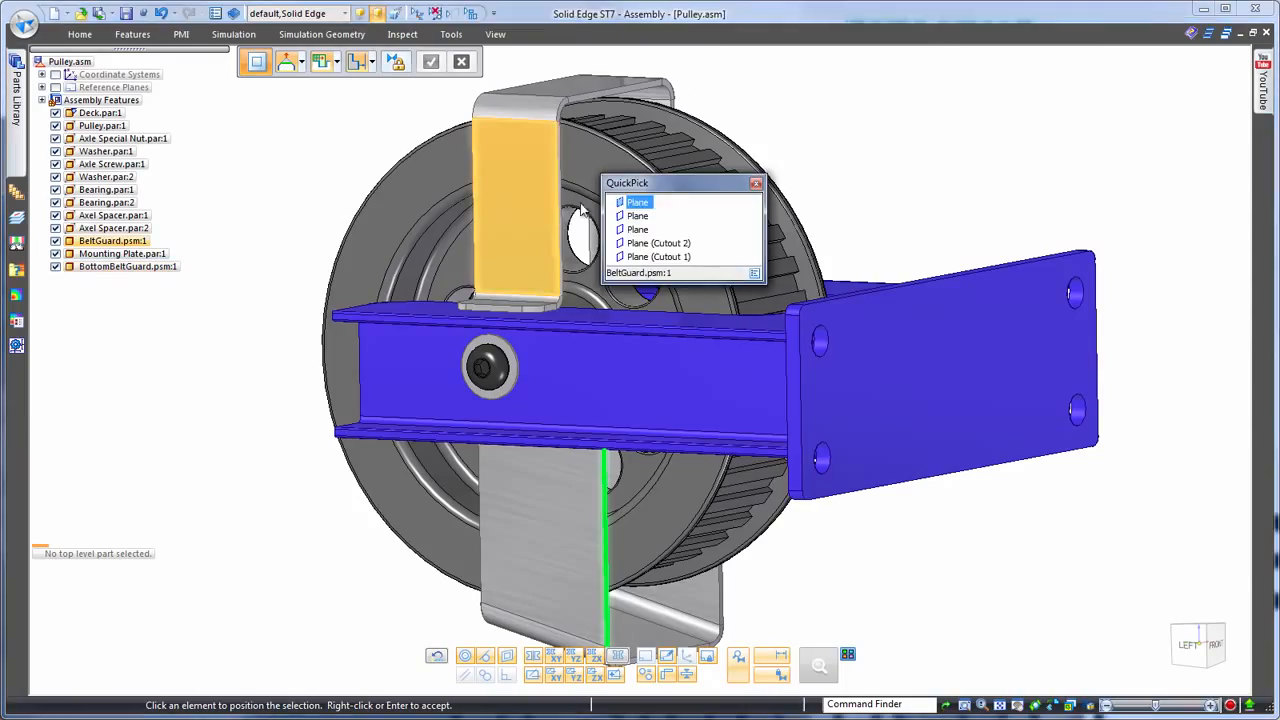
pyautogui.click(625, 212)
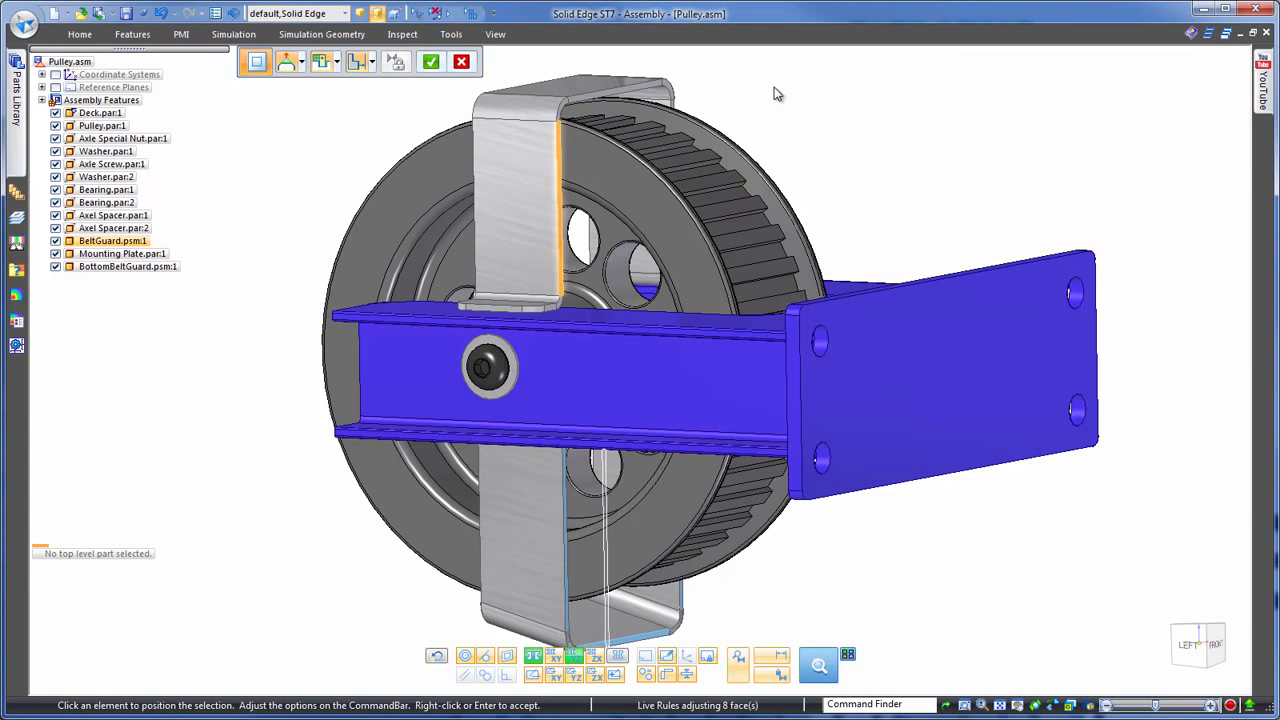
pyautogui.rightClick(777, 94)
pyautogui.middleClick(775, 89)
pyautogui.middleClick(775, 89)
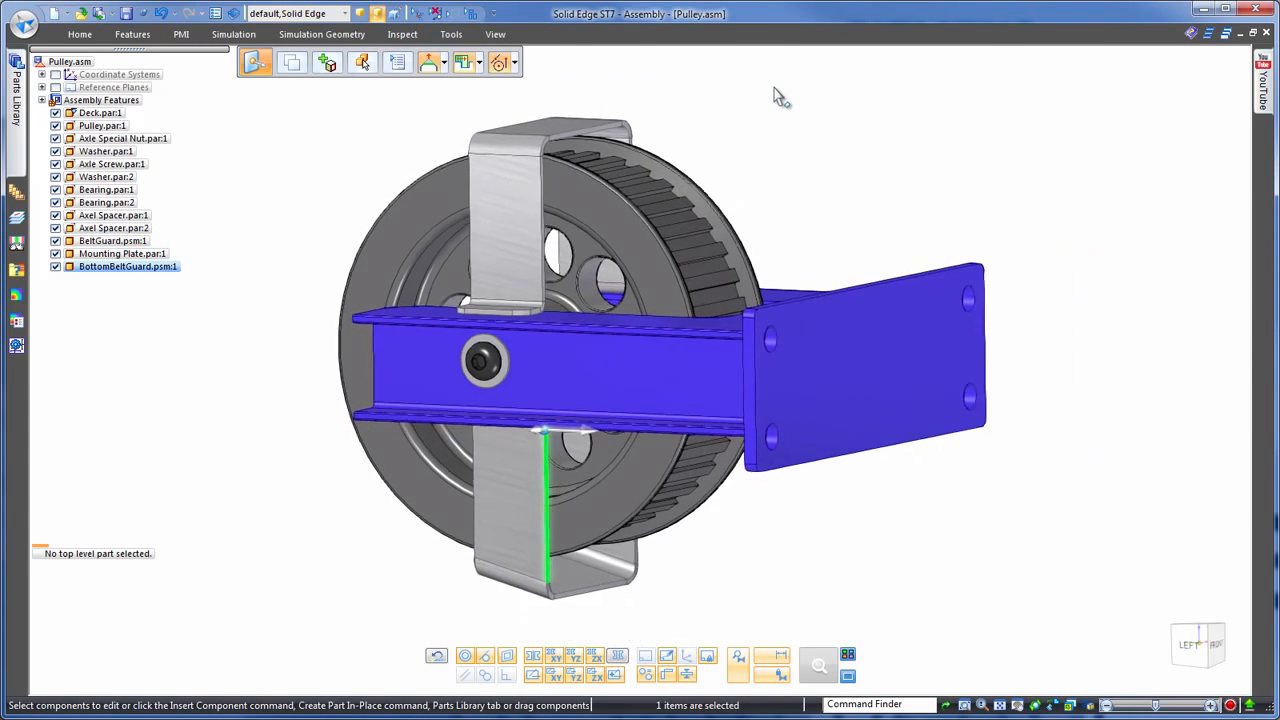
# Step: Select all belt guard faces coplanar with the bottom guard's edge through Selection Manager and align them coplanar to the deck's inner slot end face
pyautogui.press('space')
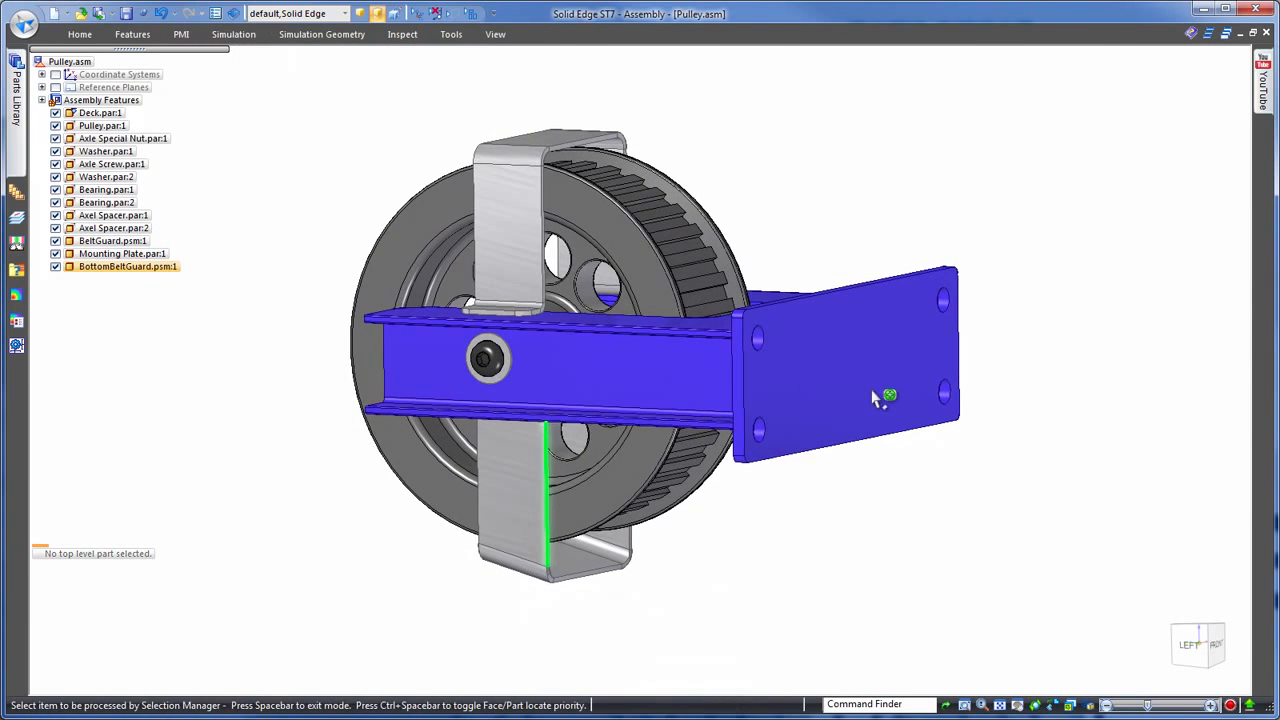
pyautogui.click(551, 499)
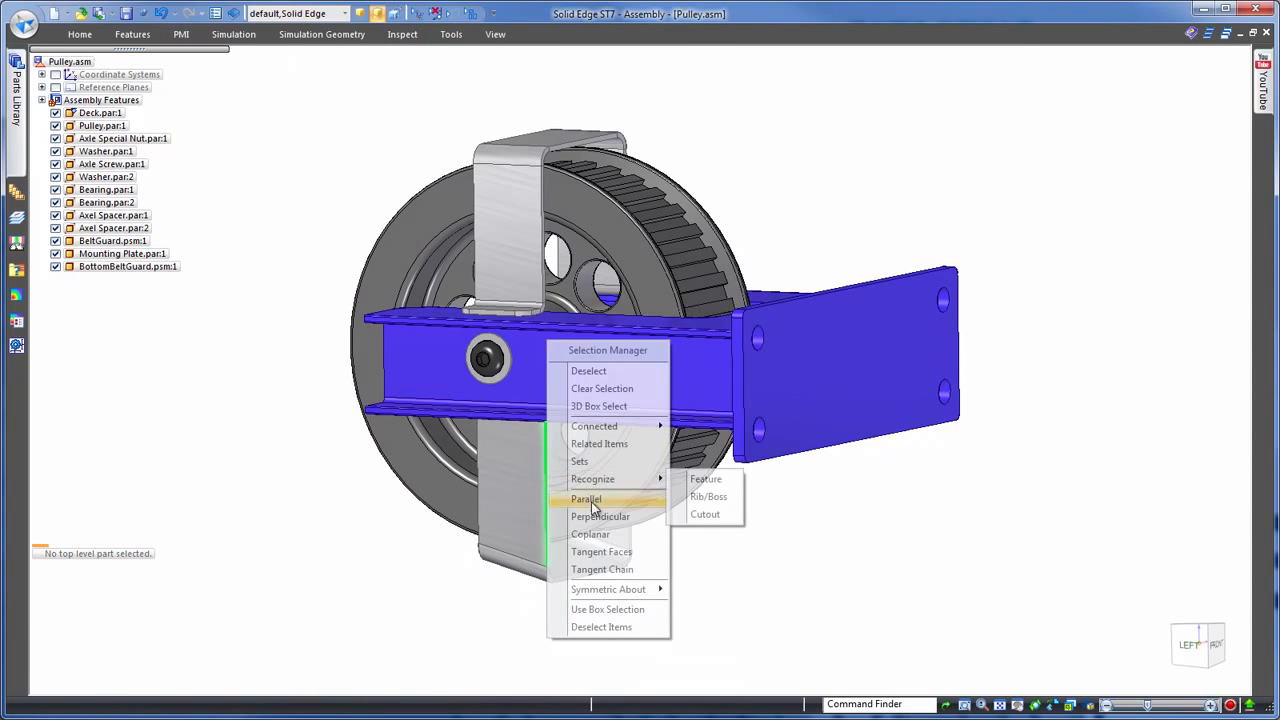
pyautogui.click(598, 535)
pyautogui.moveTo(868, 172); pyautogui.dragTo(902, 136, button='middle')
pyautogui.press('space')
pyautogui.click(74, 36)
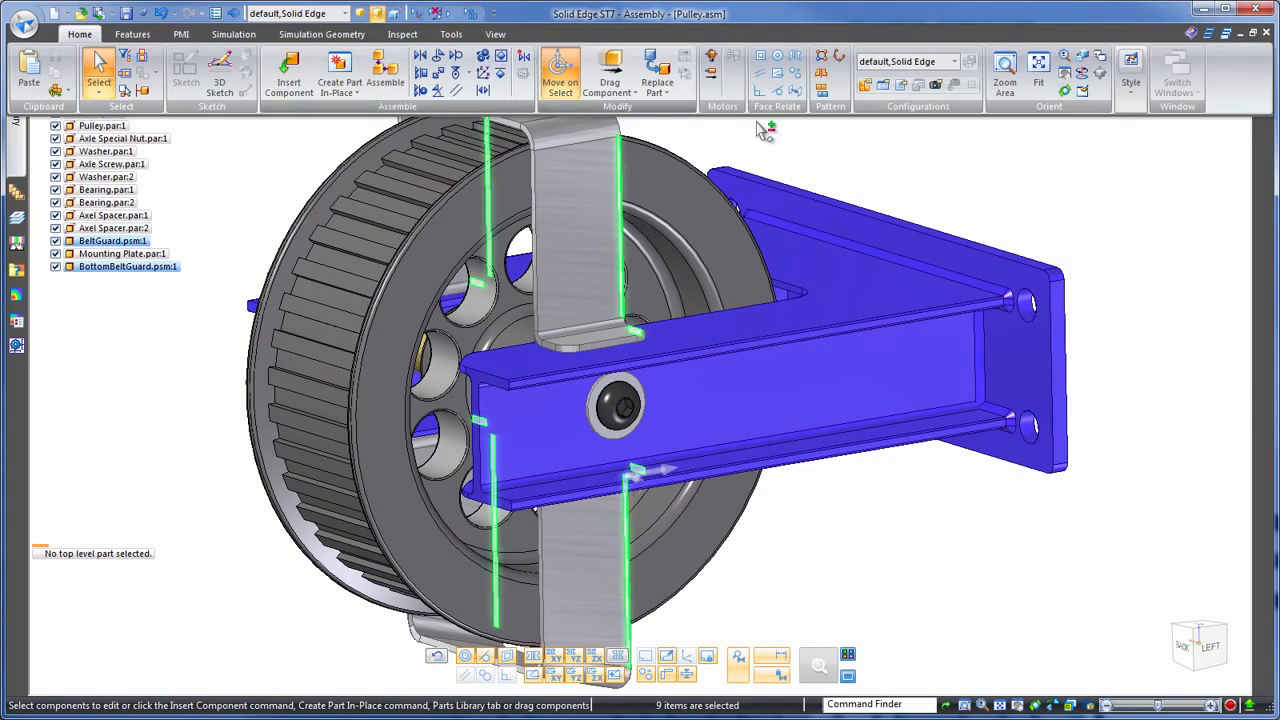
pyautogui.click(762, 63)
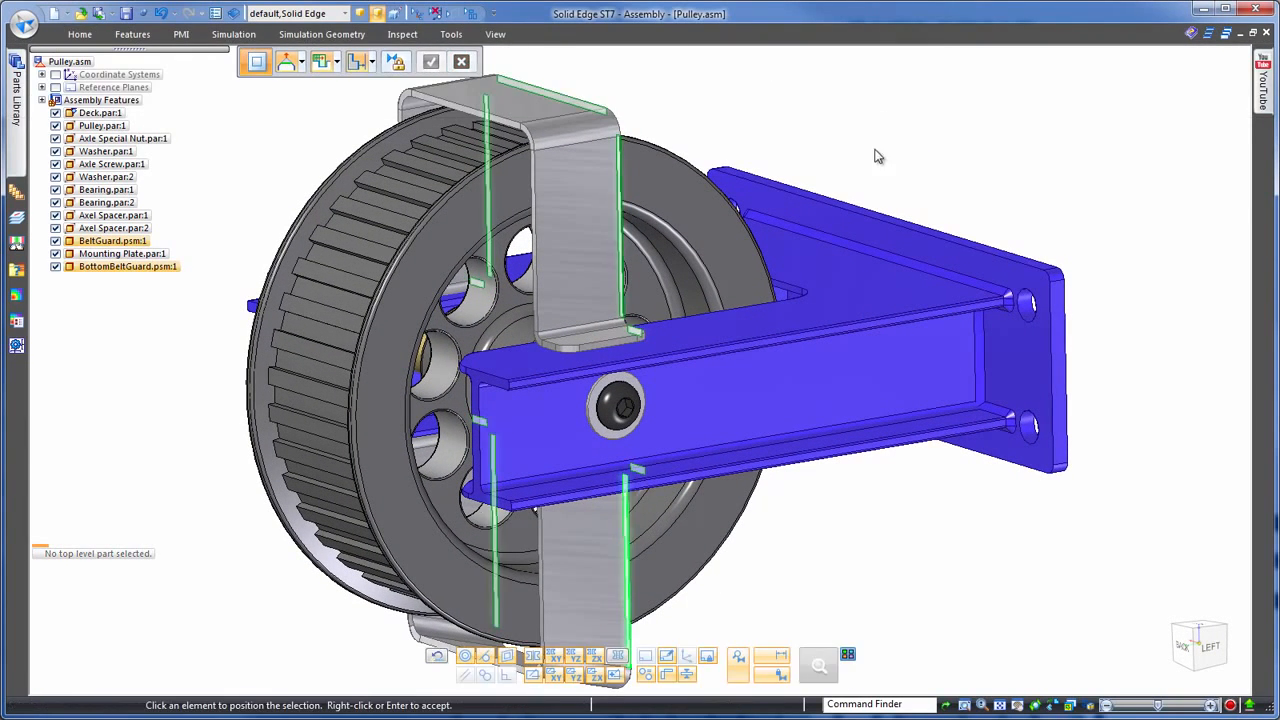
pyautogui.click(785, 289)
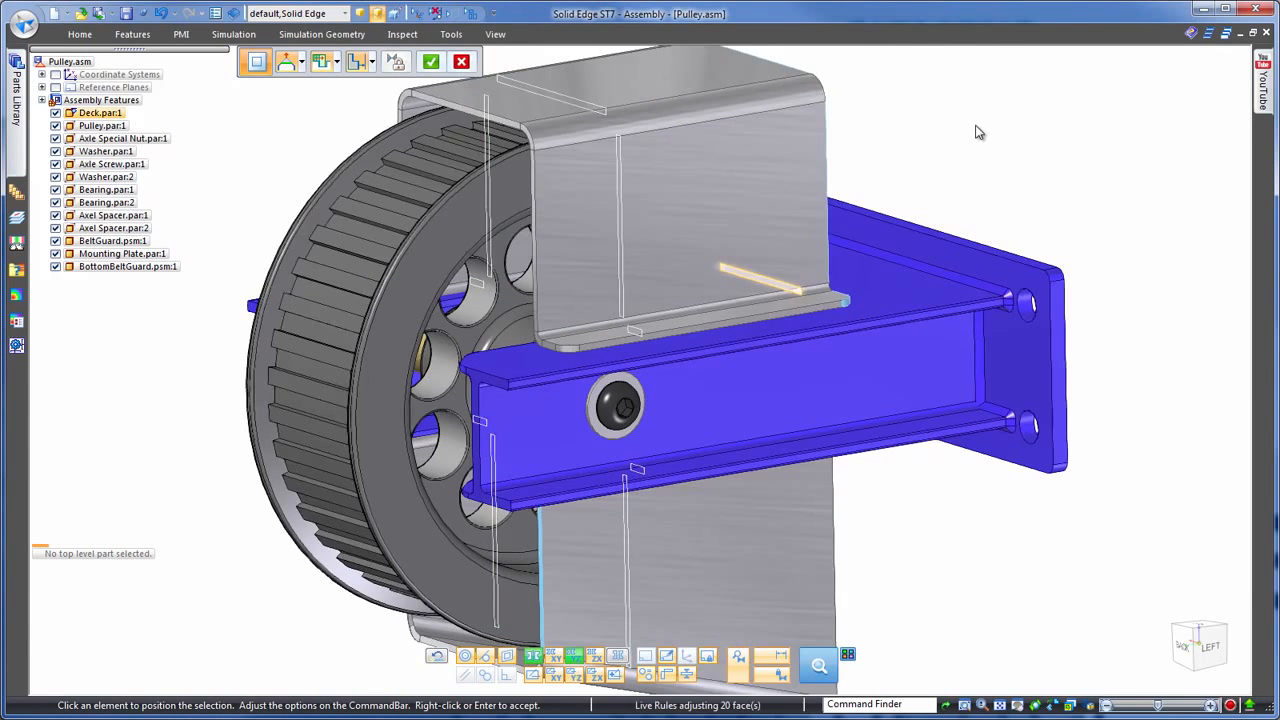
pyautogui.hotkey('ctrl', 'l')
pyautogui.rightClick(979, 132)
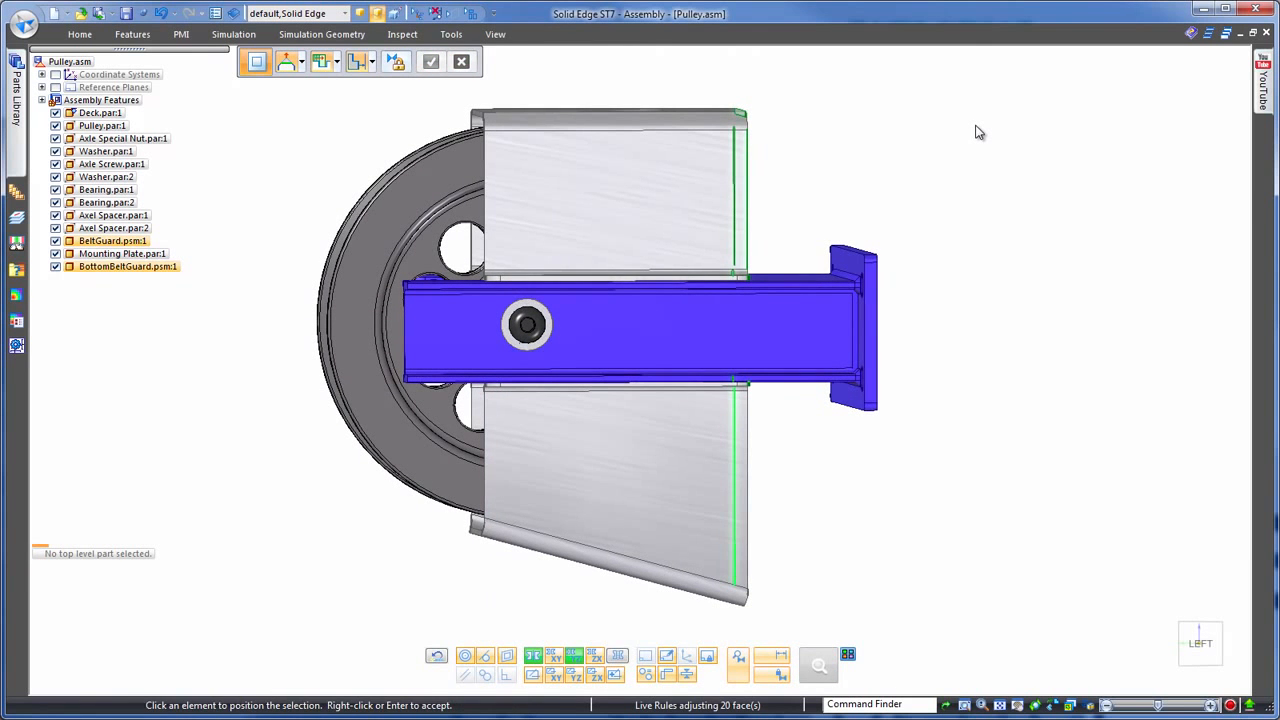
pyautogui.press('Escape')
pyautogui.press('Escape')
pyautogui.hotkey('ctrl', 'i')
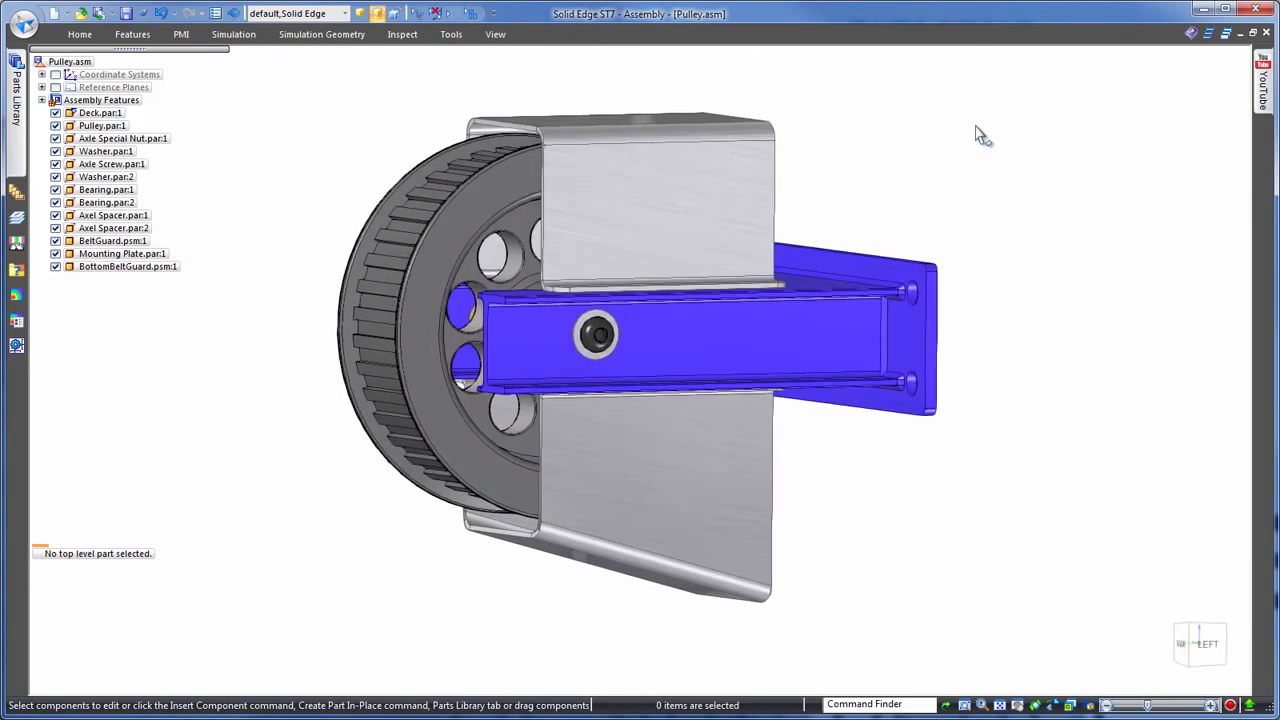